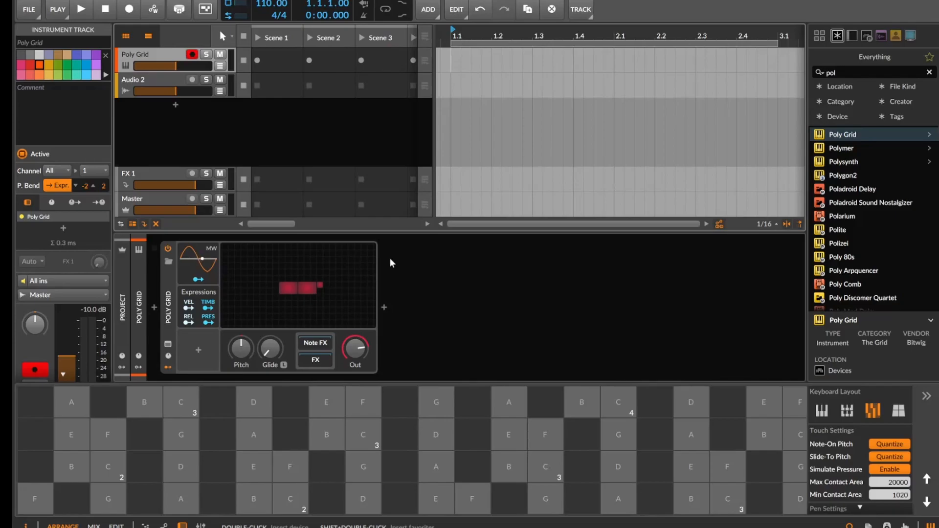
- Open the Poly Grid patch, duplicate the Sine oscillator, and use the copy to phase-modulate the original Sine
click(373, 262)
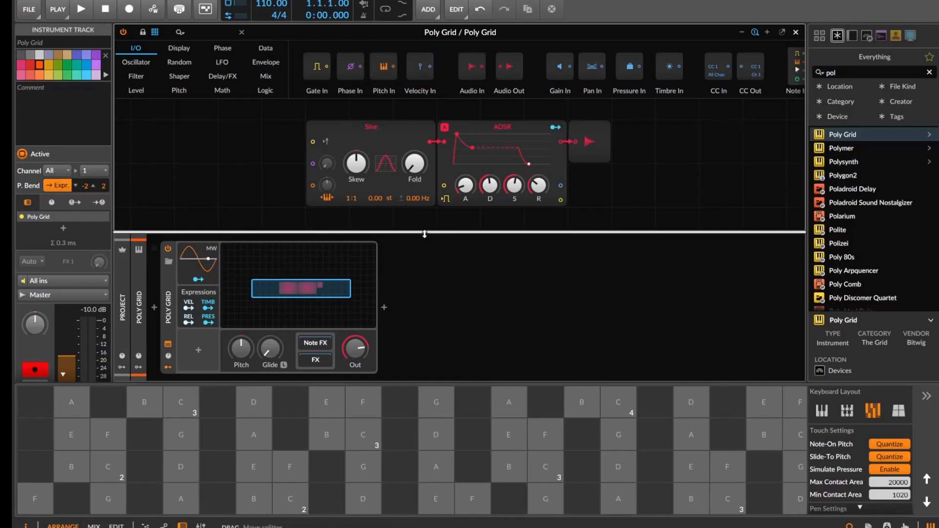
drag(428, 279, 428, 296)
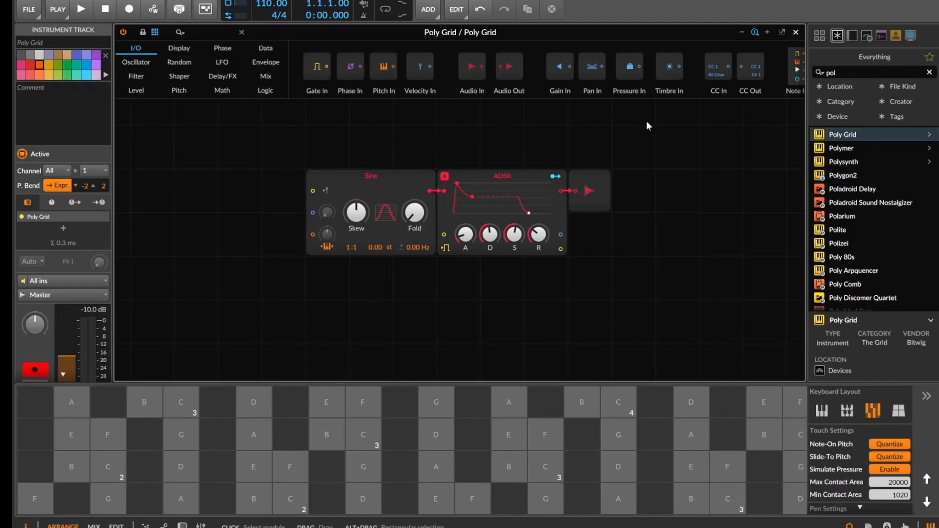
click(382, 189)
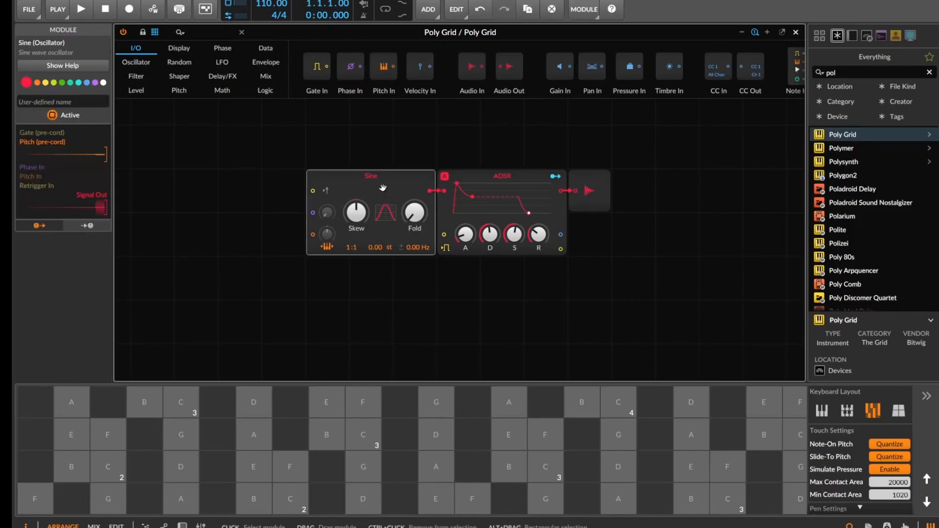
ctrl+drag(376, 194, 318, 218)
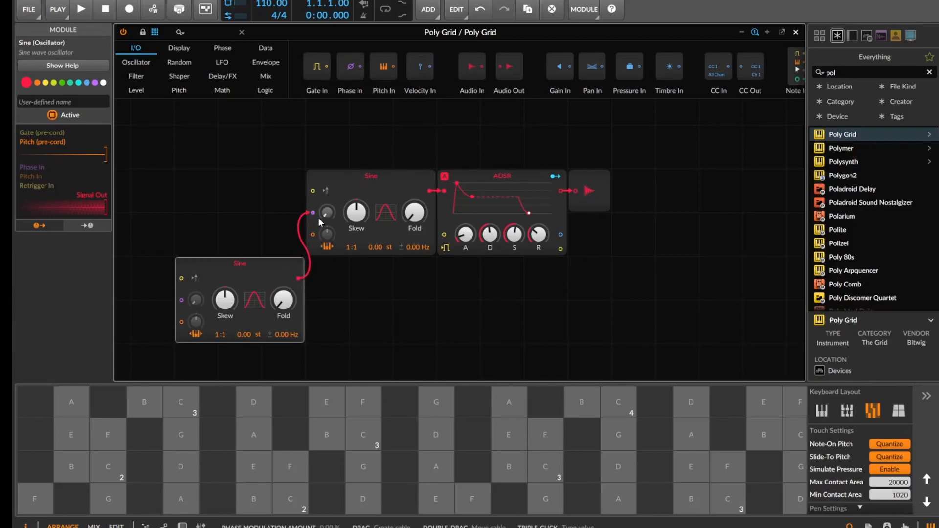
drag(321, 215, 321, 185)
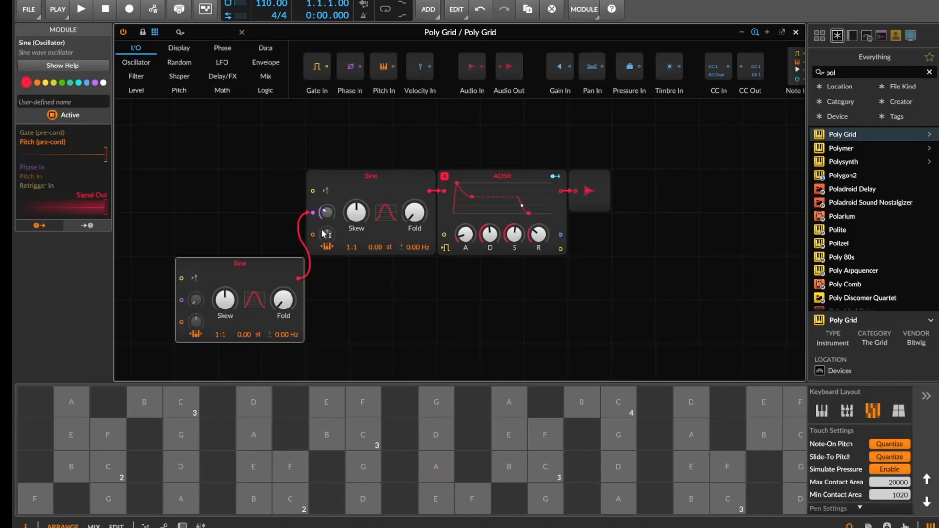
- Reroute the copied Sine from the original's phase input to its pitch input, raise the pitch modulation, and place both oscillators side by side
drag(297, 282, 313, 235)
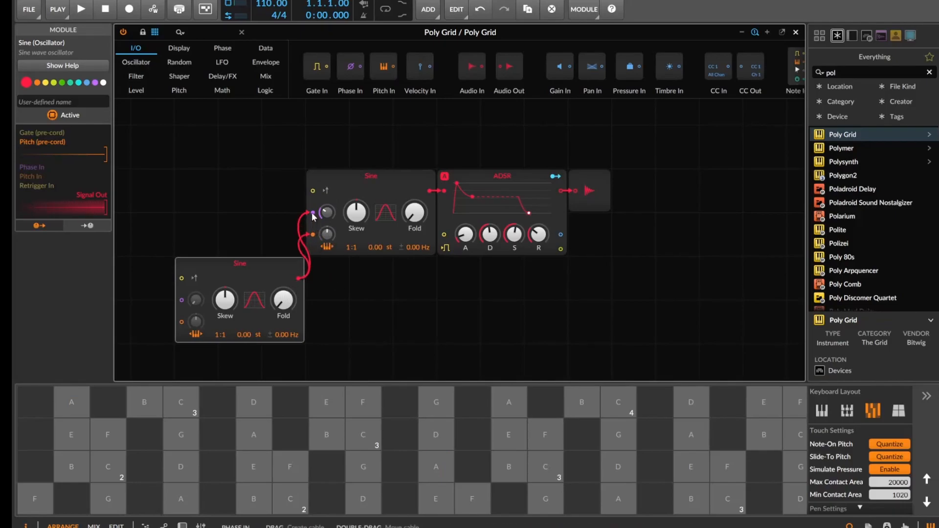
double_click(300, 280)
drag(300, 280, 325, 213)
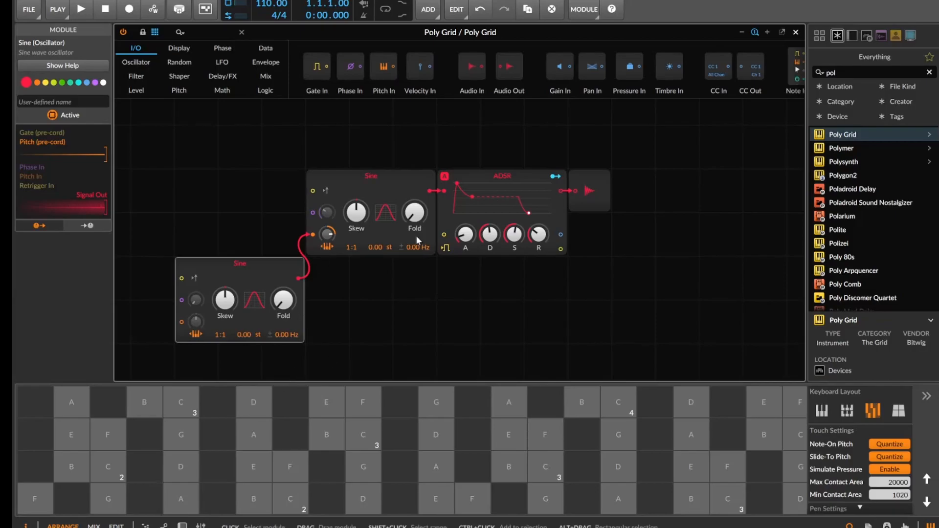
drag(297, 289, 265, 113)
drag(246, 174, 202, 88)
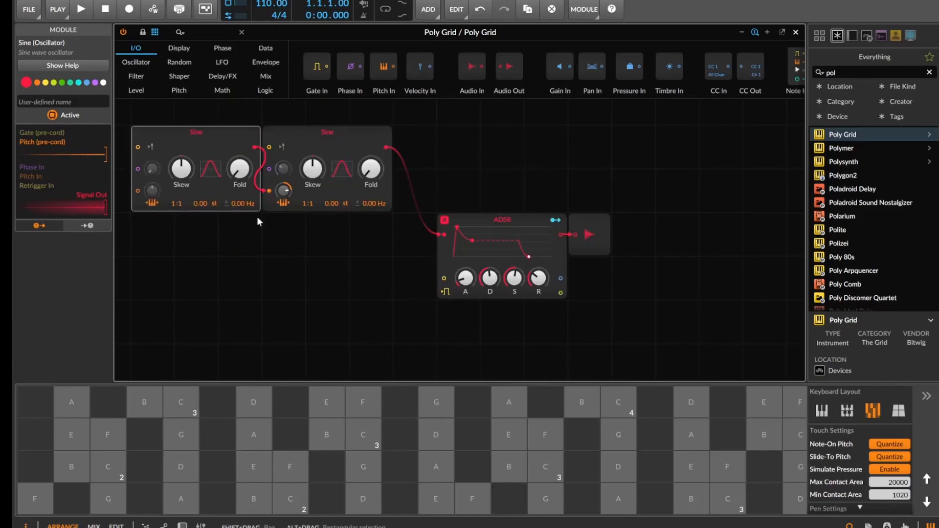
- Add a Sawtooth and a Triangle oscillator beneath the Sine pair, and phase-modulate the Sawtooth with the Triangle
click(137, 62)
drag(398, 78, 286, 256)
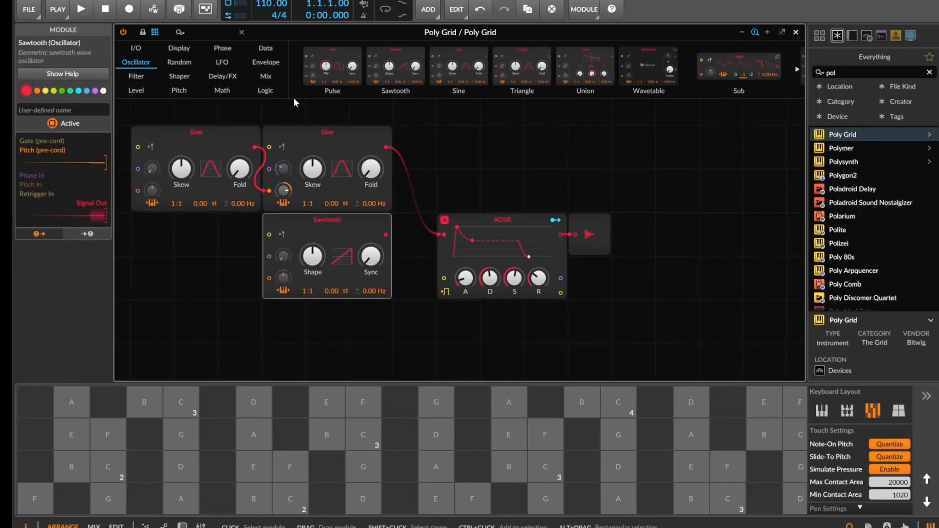
drag(533, 65, 155, 256)
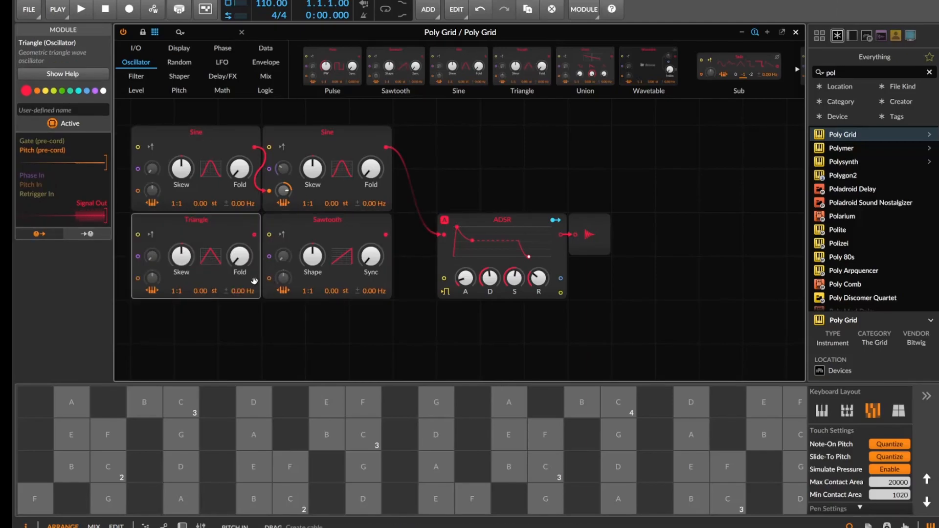
drag(255, 235, 283, 255)
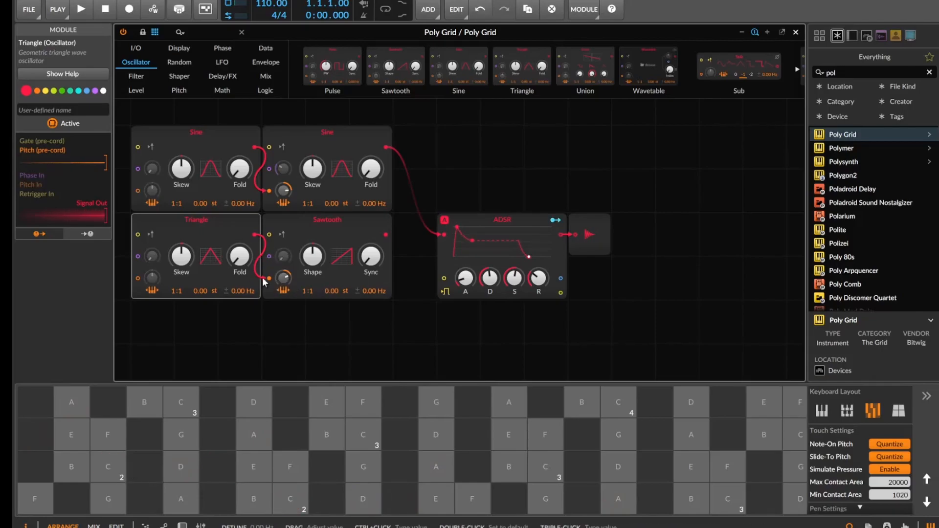
drag(269, 279, 294, 259)
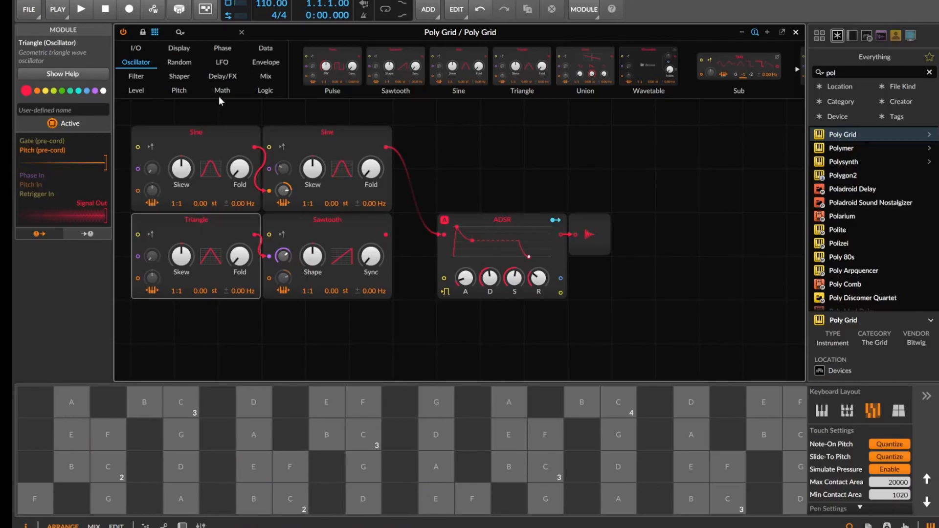
- Combine the Sine and Sawtooth outputs through a Math Add module feeding the ADSR
click(262, 88)
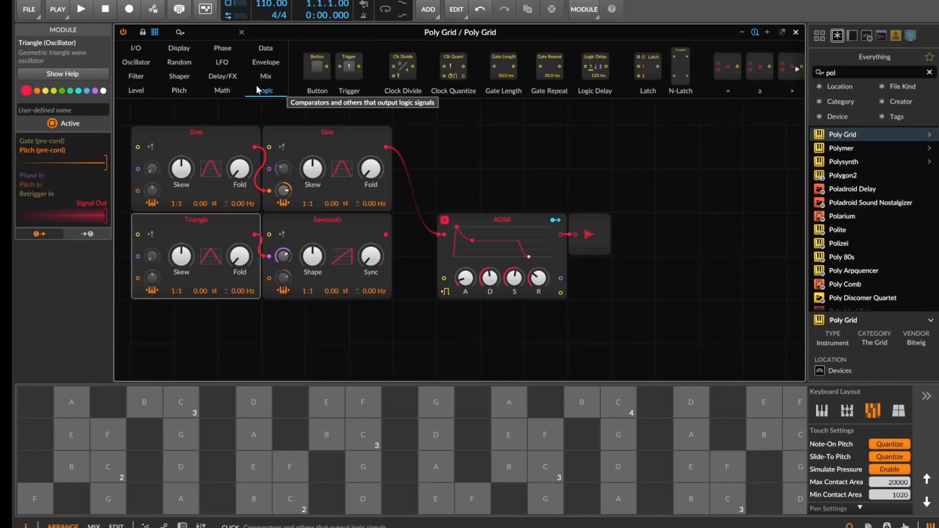
click(227, 90)
drag(370, 73, 400, 250)
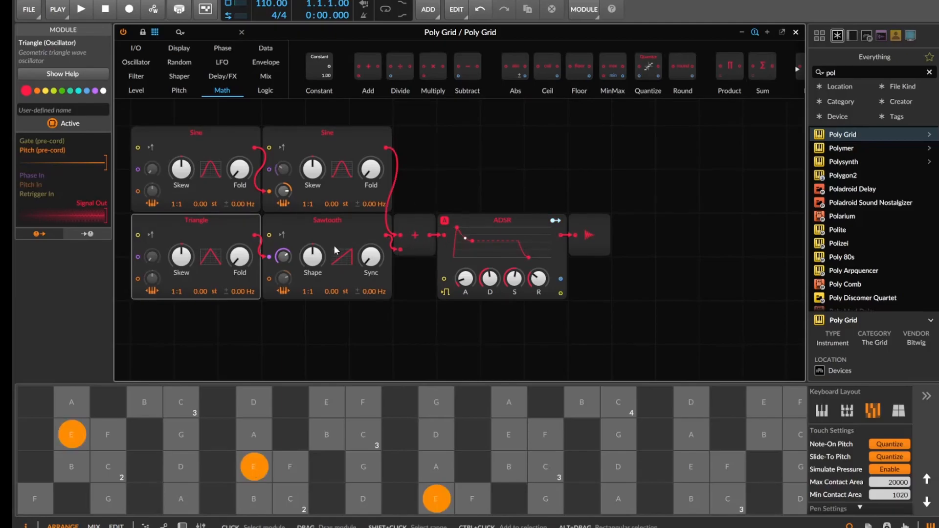
drag(283, 260, 283, 251)
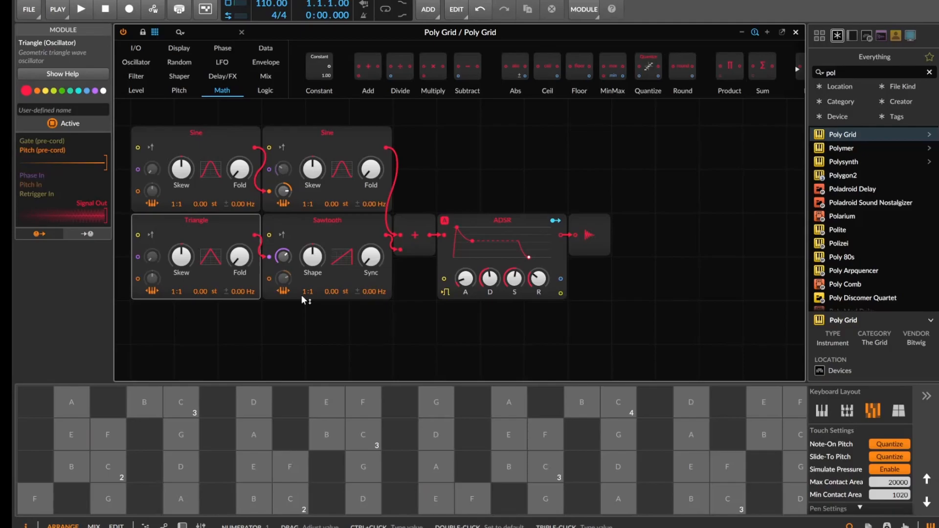
drag(420, 236, 423, 193)
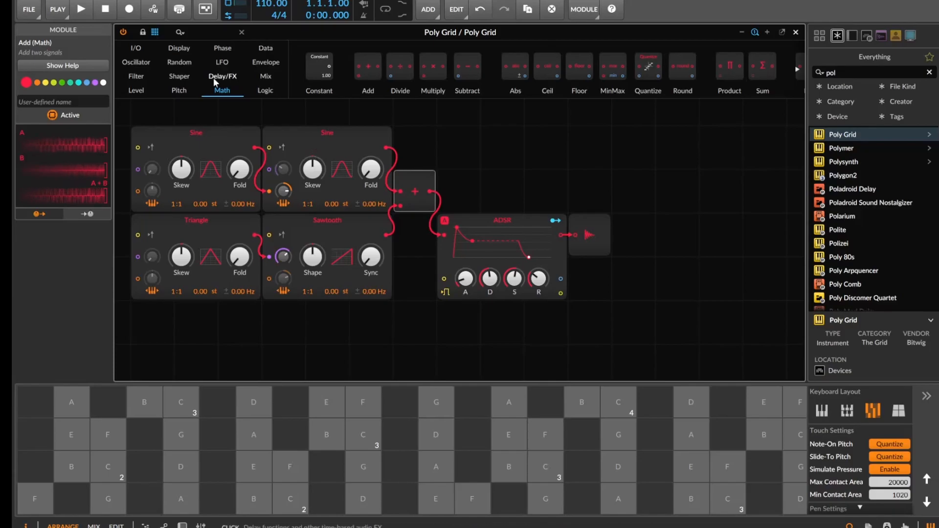
- Try a Select Out module on the Sine pair's output, and delete both it and the Add module
click(268, 93)
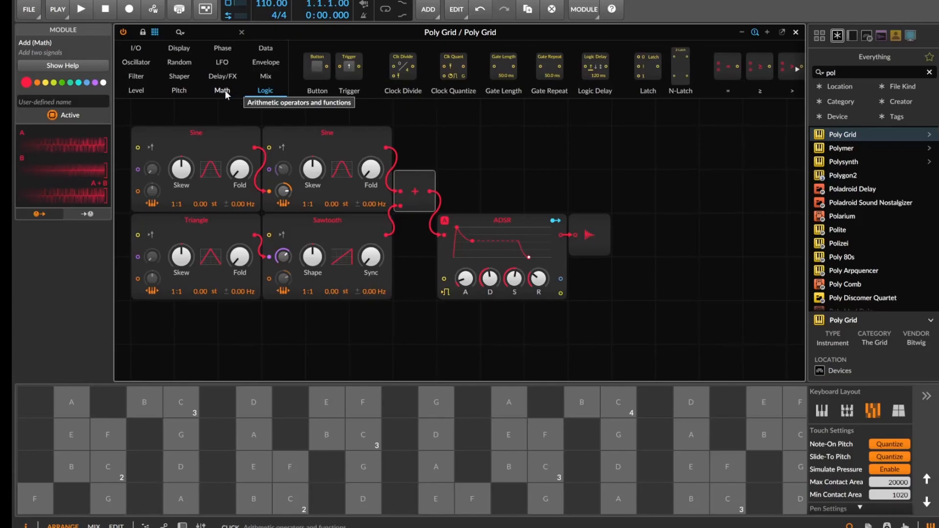
click(264, 77)
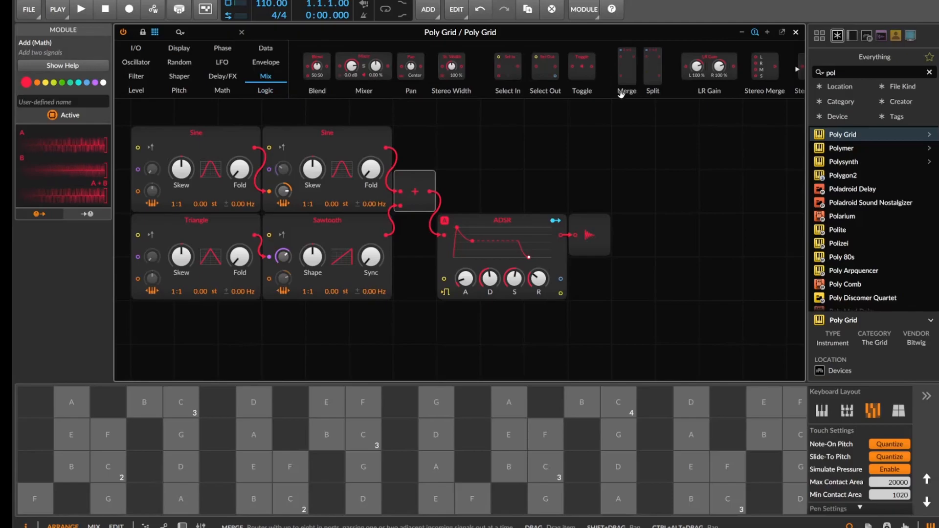
scroll(638, 78, right, 1)
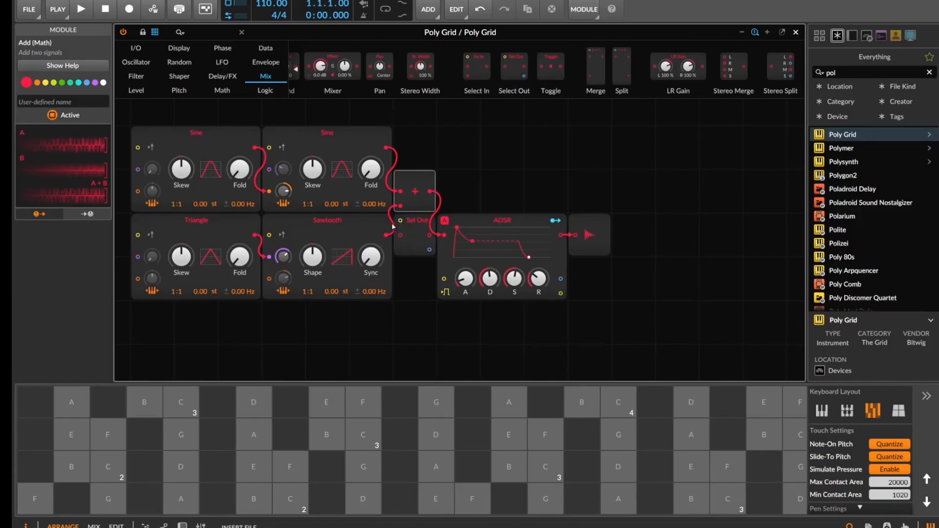
drag(390, 154, 390, 152)
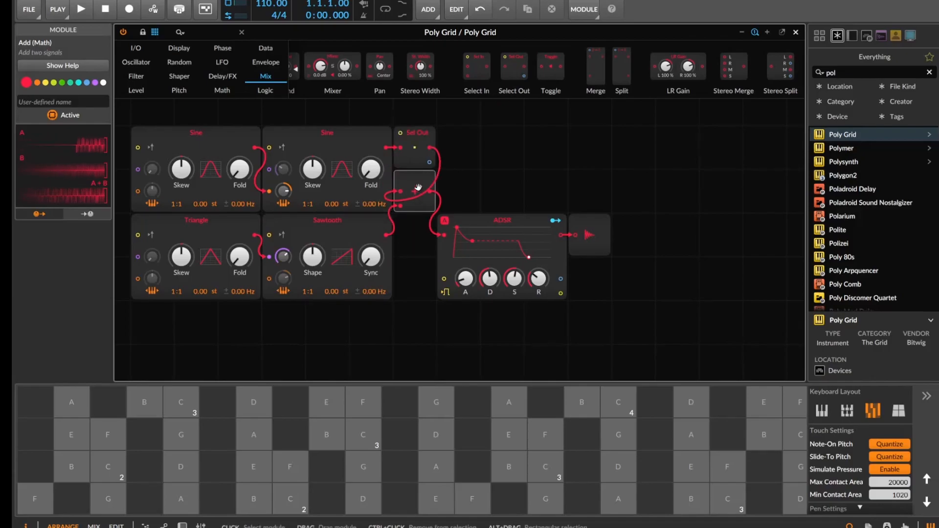
key(Delete)
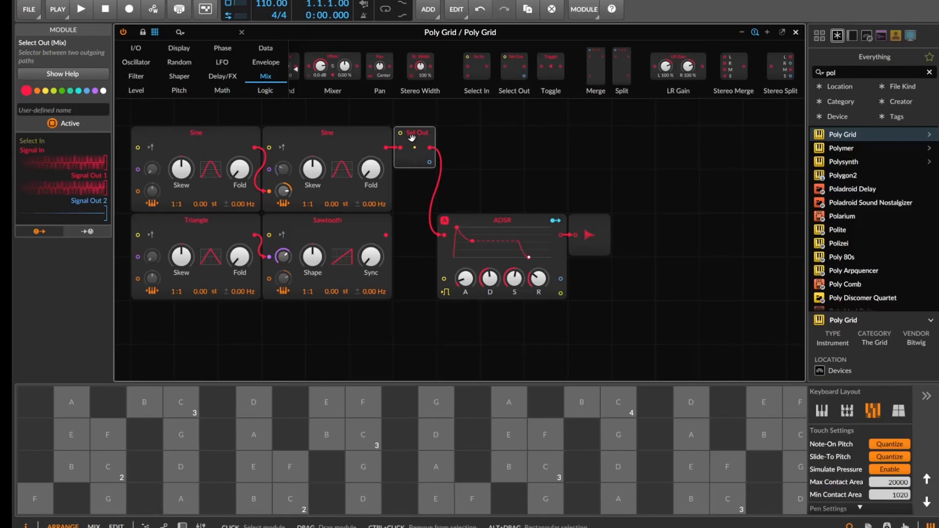
key(Delete)
- Insert a Select In module between the modulated Sine and the ADSR, cable the Sawtooth to its second input, and place it above the oscillators
drag(489, 61, 416, 143)
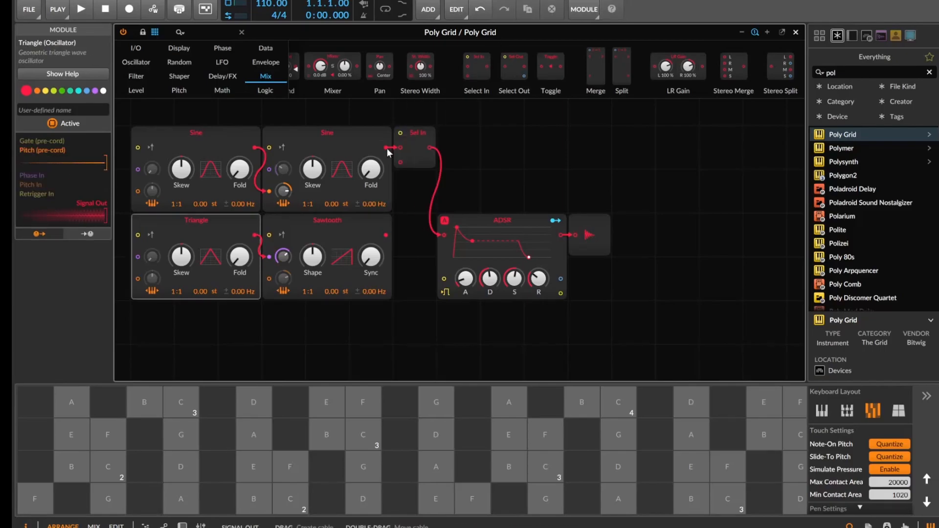
drag(390, 226, 399, 163)
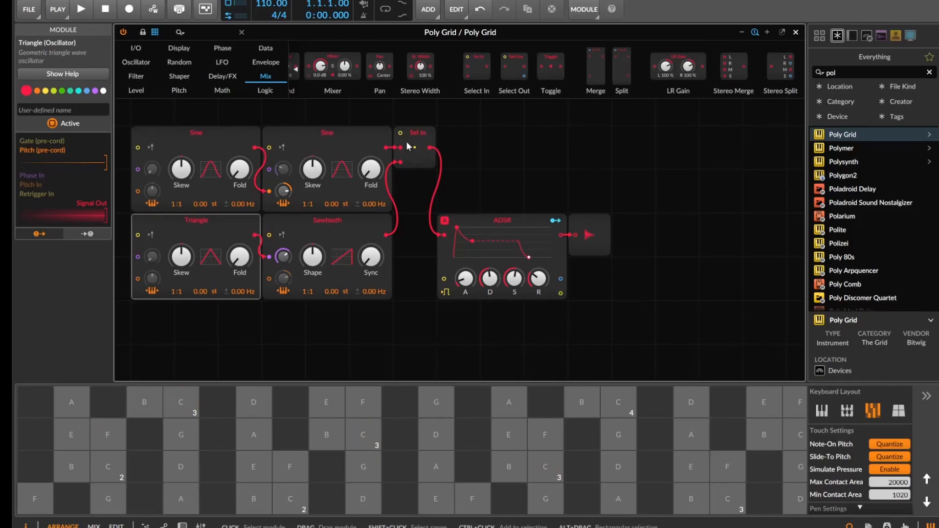
drag(412, 134, 412, 107)
scroll(424, 135, up, 2)
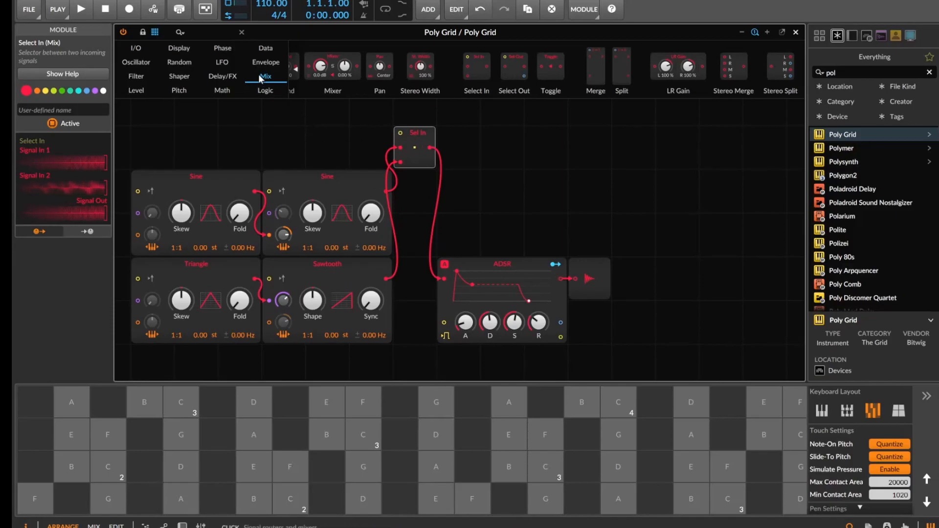
- Add a Value module controlling the Select In module's selector input, and set its value to 50 %
click(133, 90)
drag(318, 69, 401, 134)
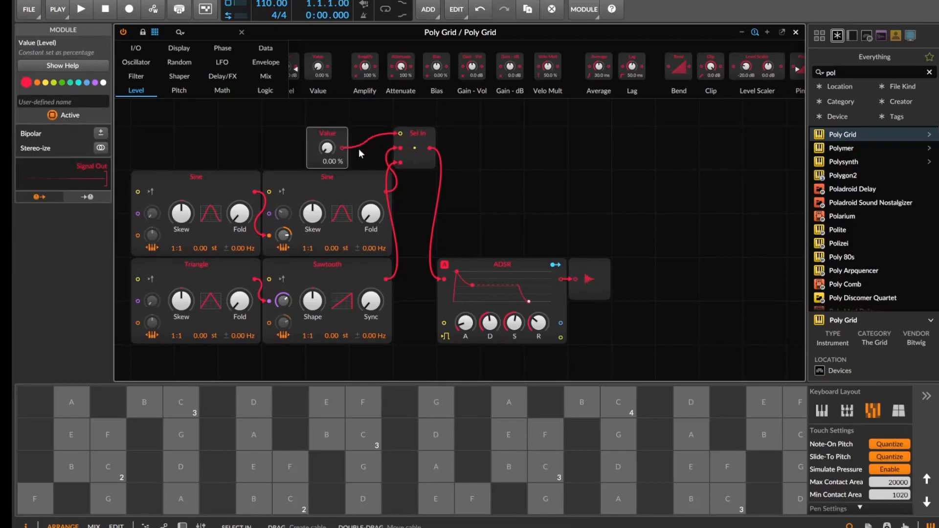
drag(330, 152, 331, 140)
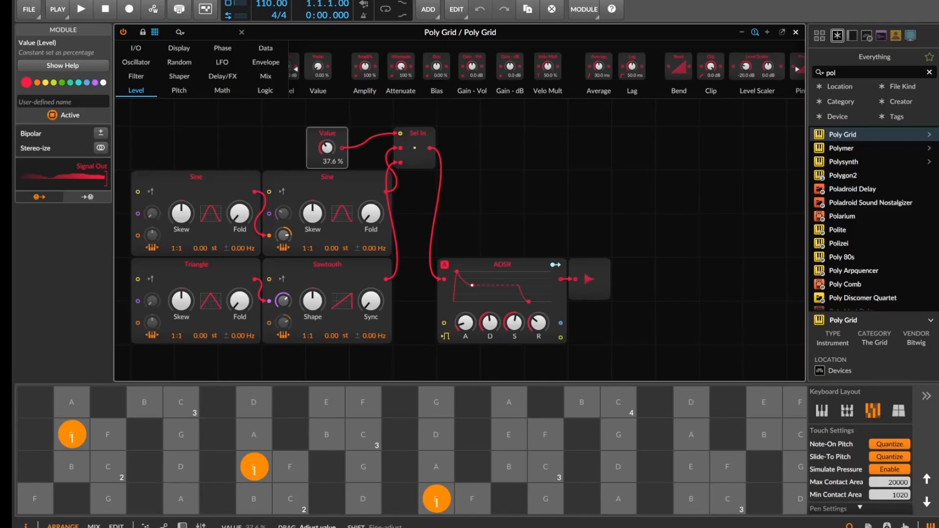
drag(330, 140, 337, 163)
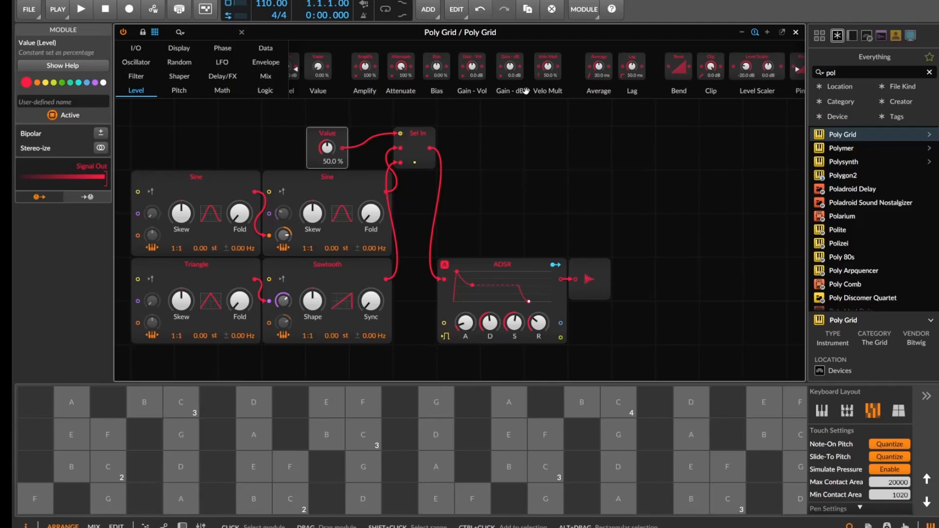
- Close the patch editor, show the Poly Grid device, and add a Keytrack+ modulator to it
click(796, 33)
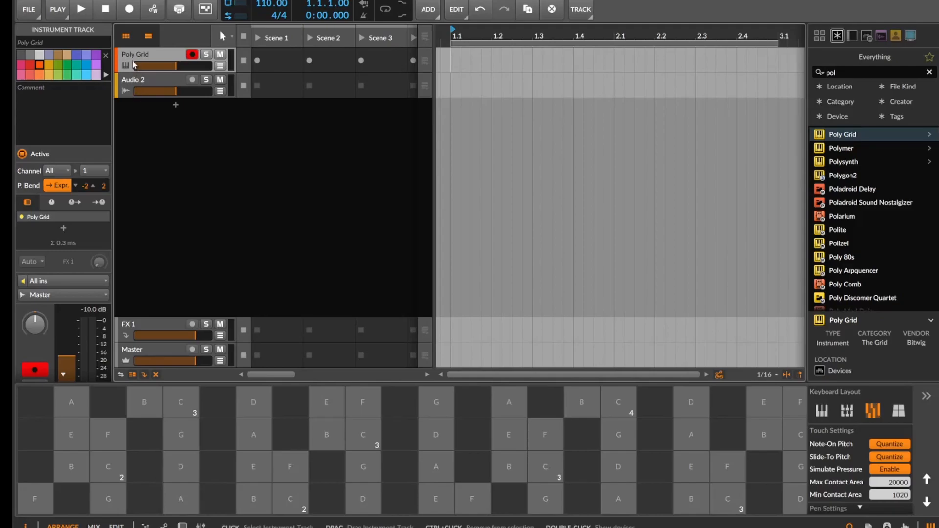
click(182, 526)
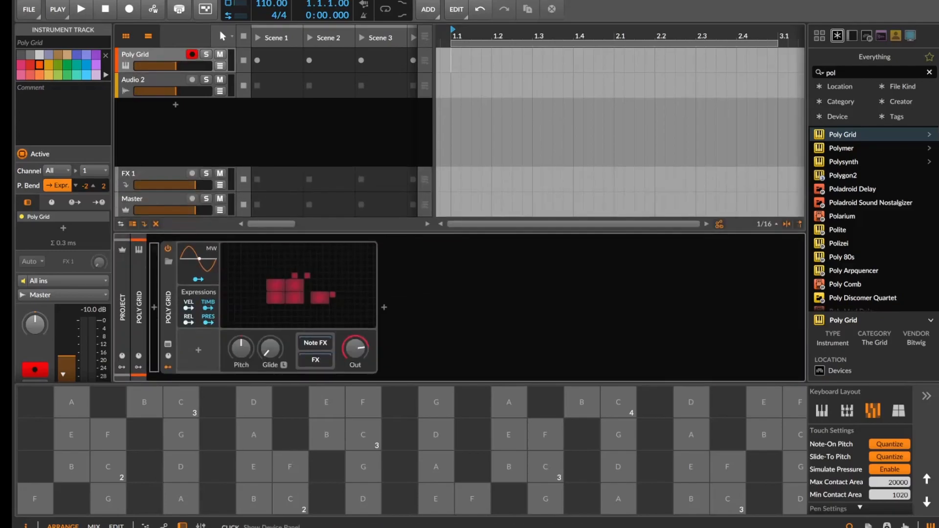
click(168, 366)
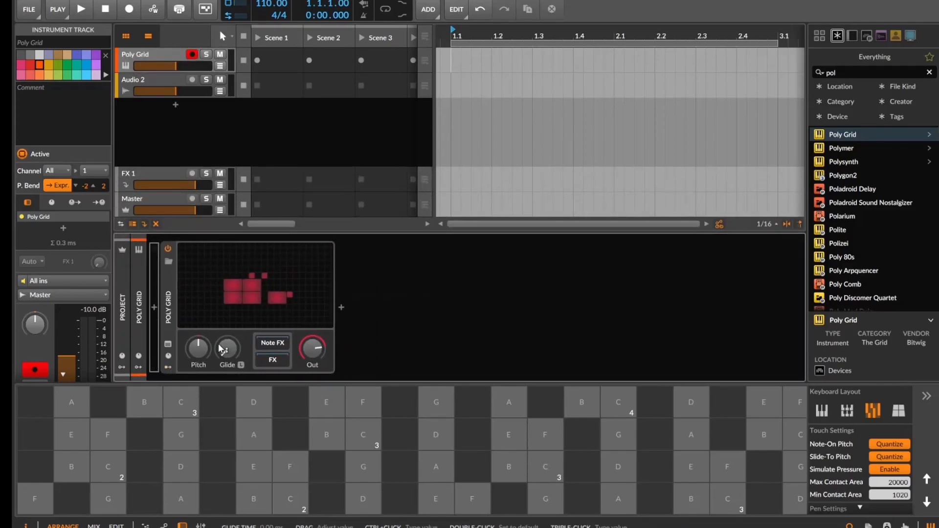
click(168, 368)
click(197, 349)
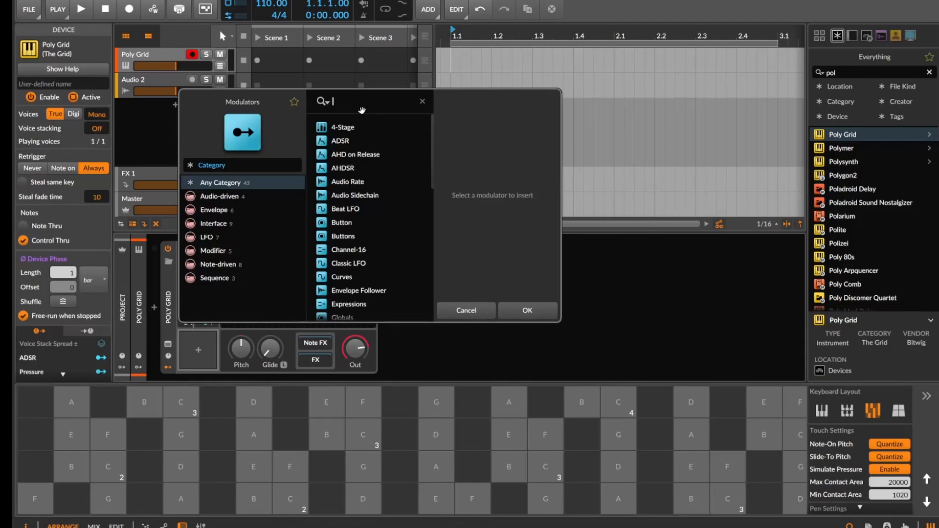
text(key)
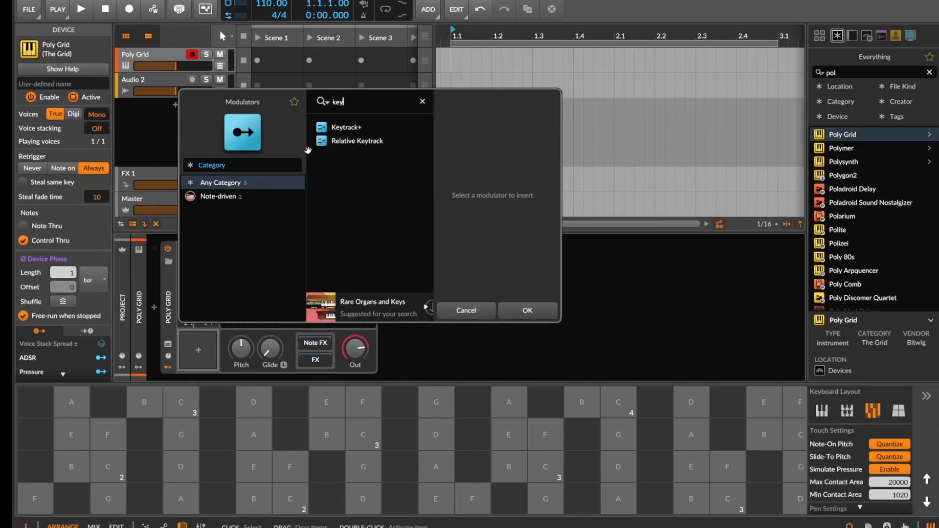
double_click(344, 128)
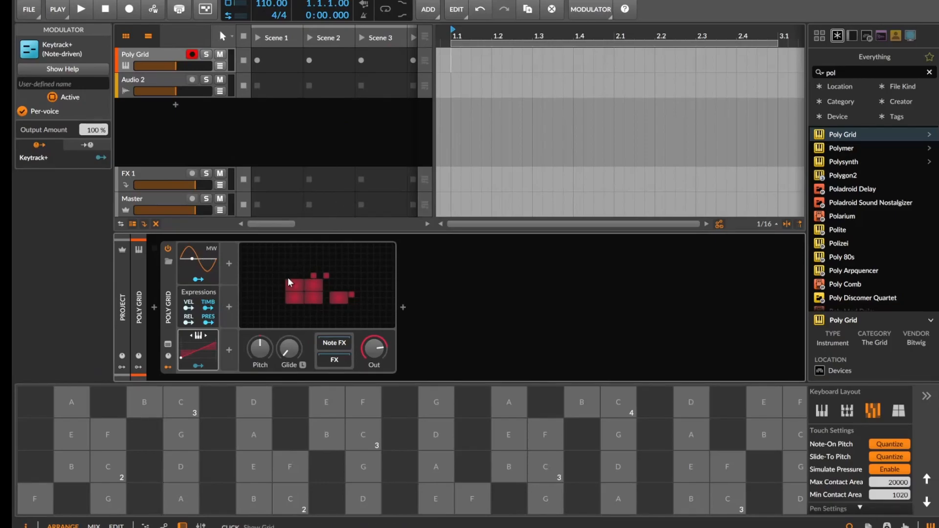
- Reopen the grid patch and map the Keytrack+ modulator to the Value module with a modulation amount of 0.256
click(299, 286)
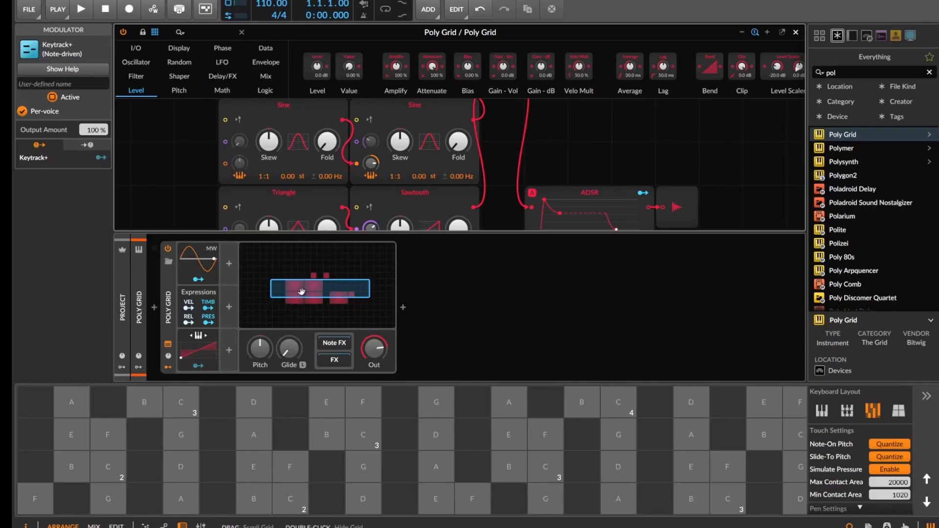
drag(301, 292, 299, 277)
click(200, 366)
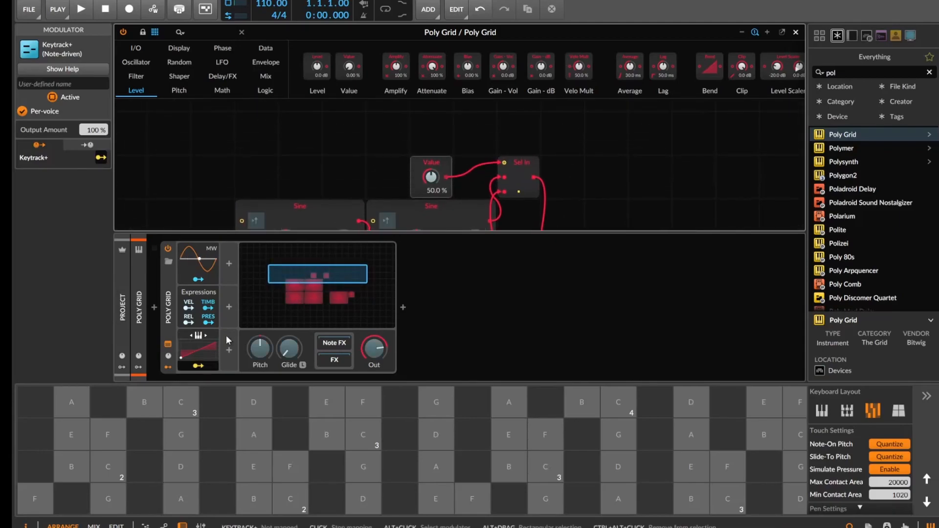
drag(430, 182, 481, 197)
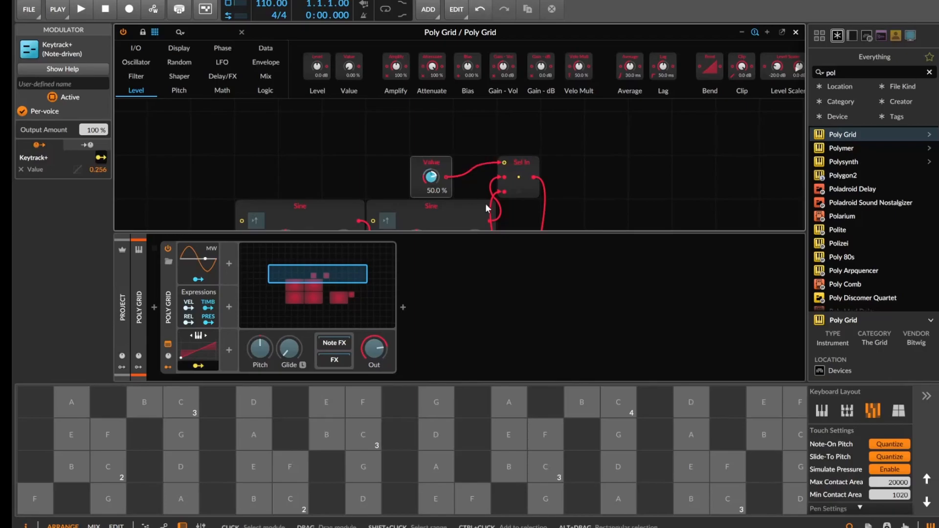
click(203, 366)
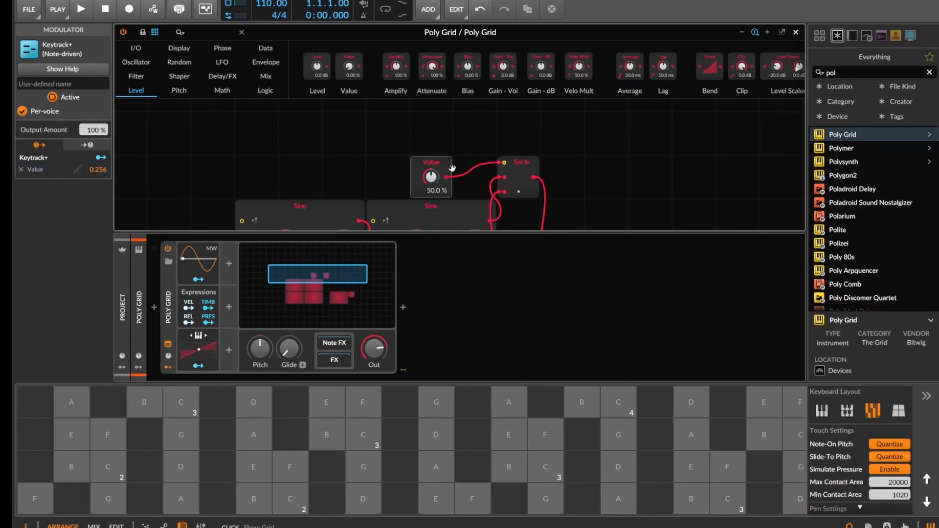
- Look through the mixing modules and replace the Select In module with a Merge module
scroll(450, 191, down, 3)
scroll(529, 150, up, 3)
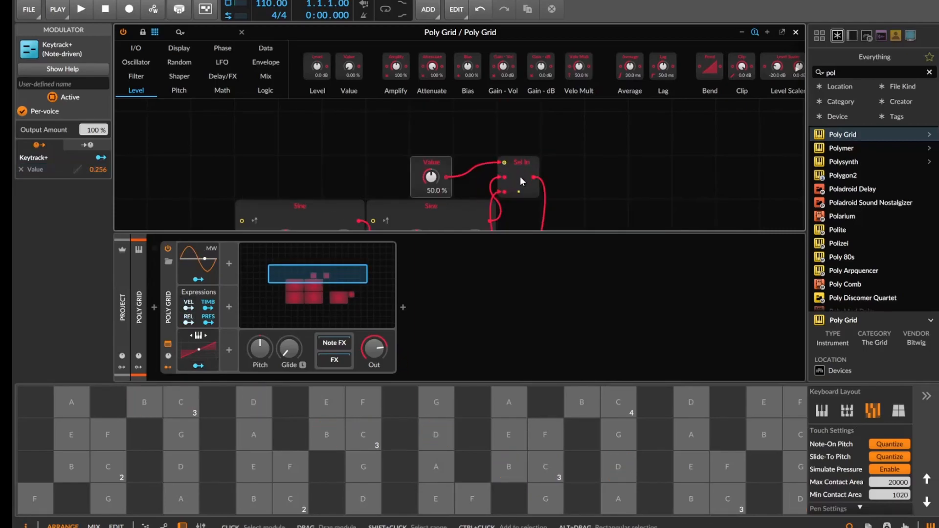
click(520, 176)
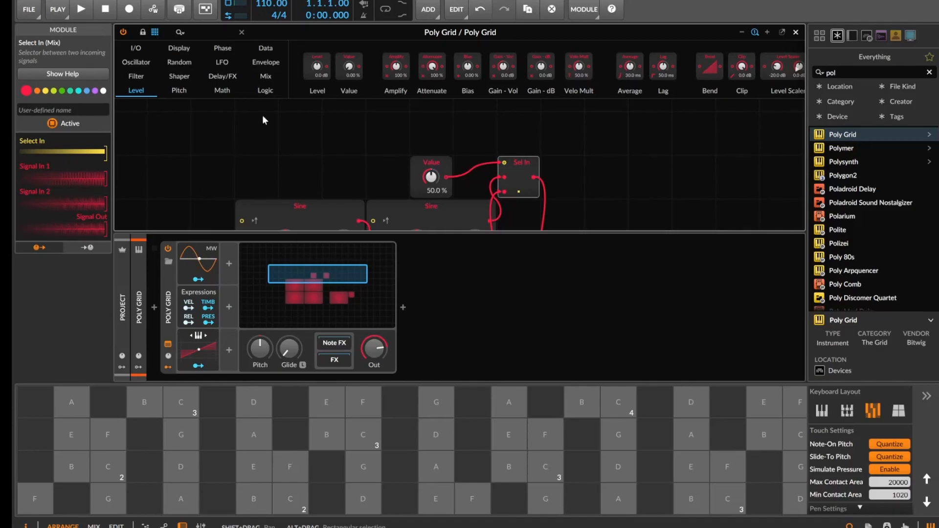
click(267, 78)
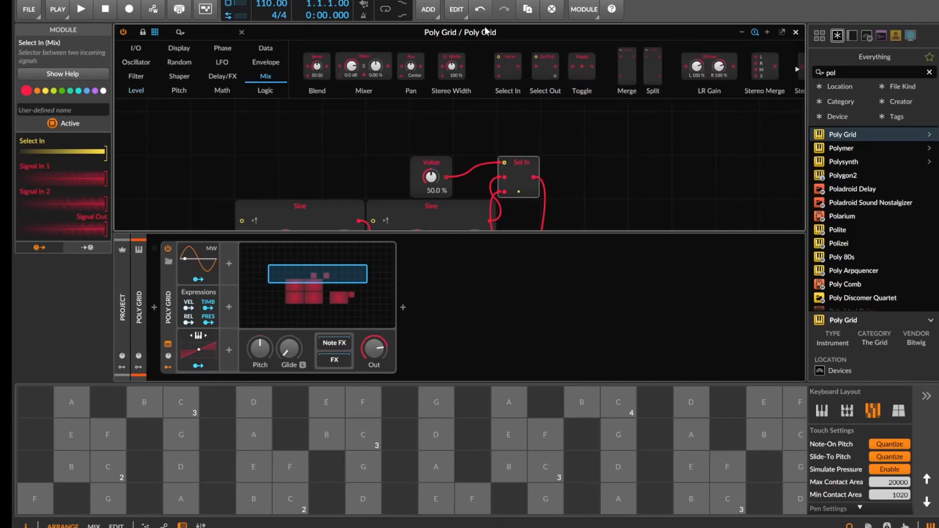
drag(634, 67, 604, 84)
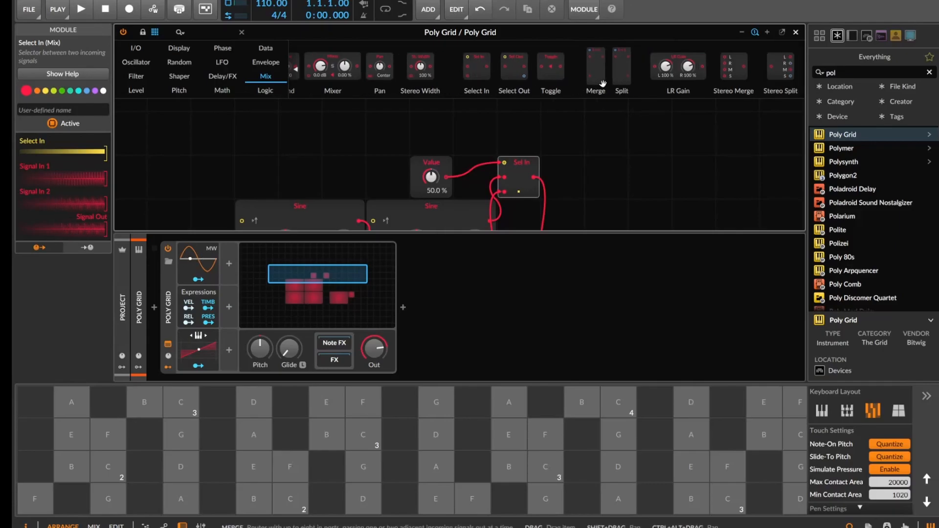
scroll(595, 73, up, 1)
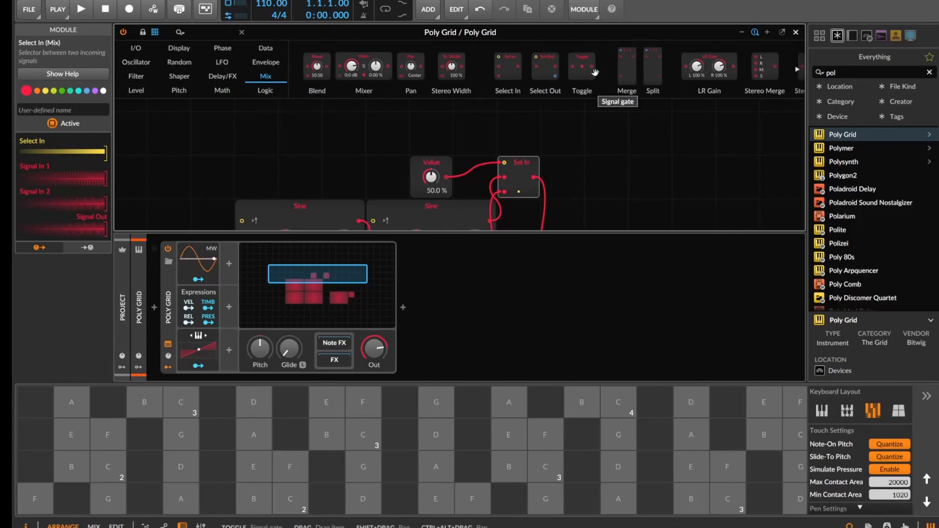
click(519, 182)
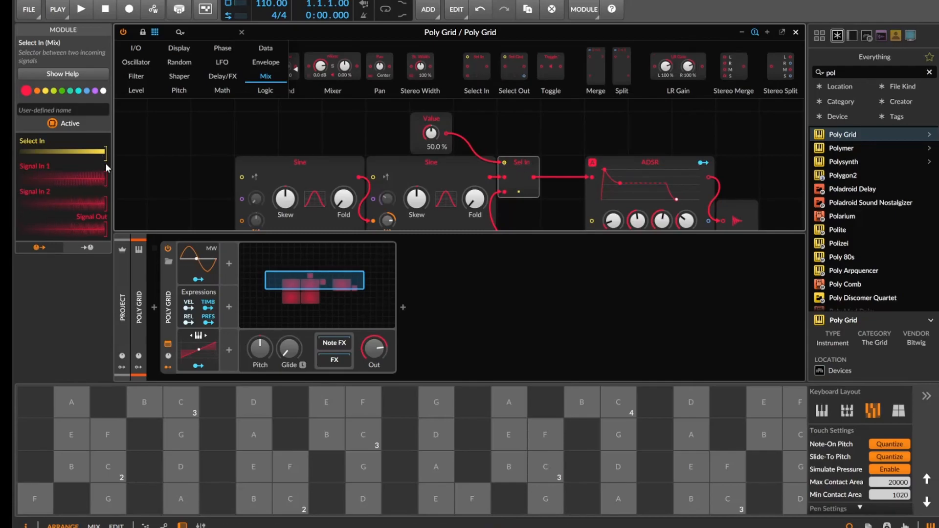
right_click(522, 166)
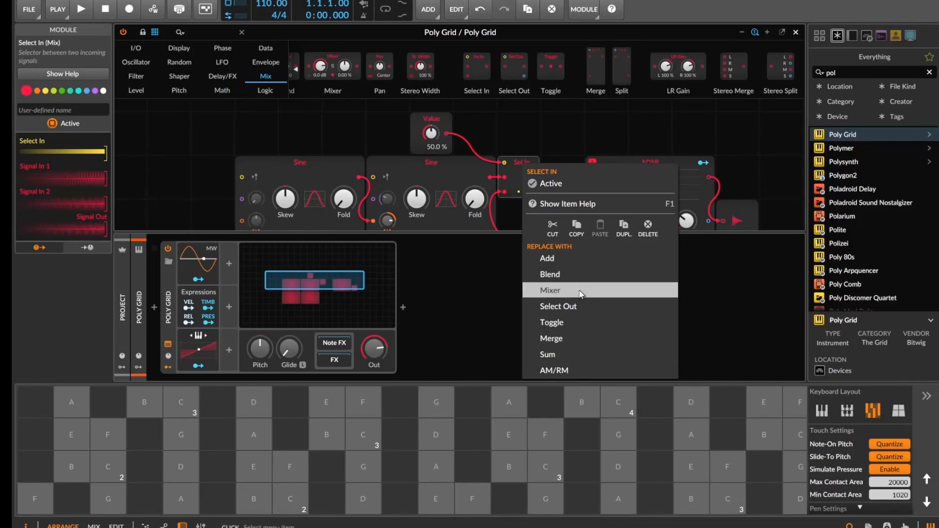
click(566, 336)
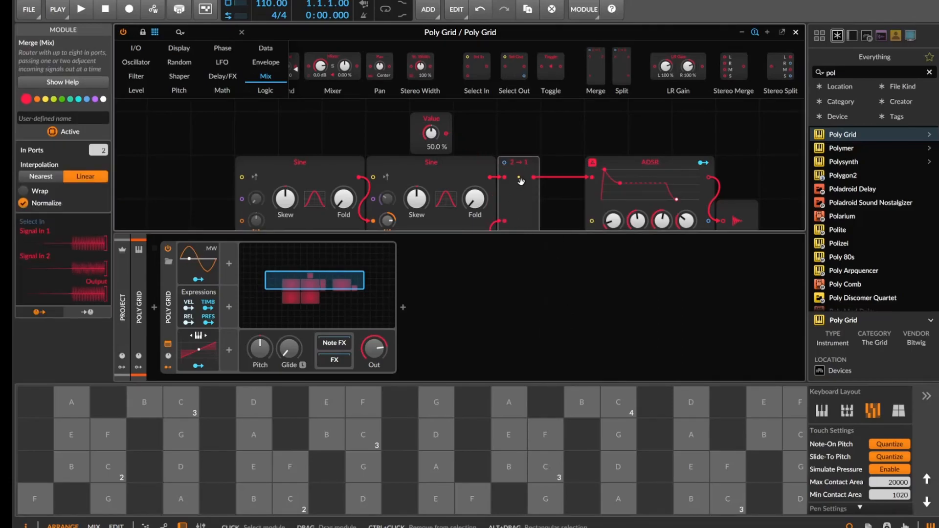
- Set the Merge module to 3 in ports and cable the Value module's output to its selector input
scroll(318, 210, down, 2)
drag(106, 154, 106, 144)
scroll(437, 140, up, 2)
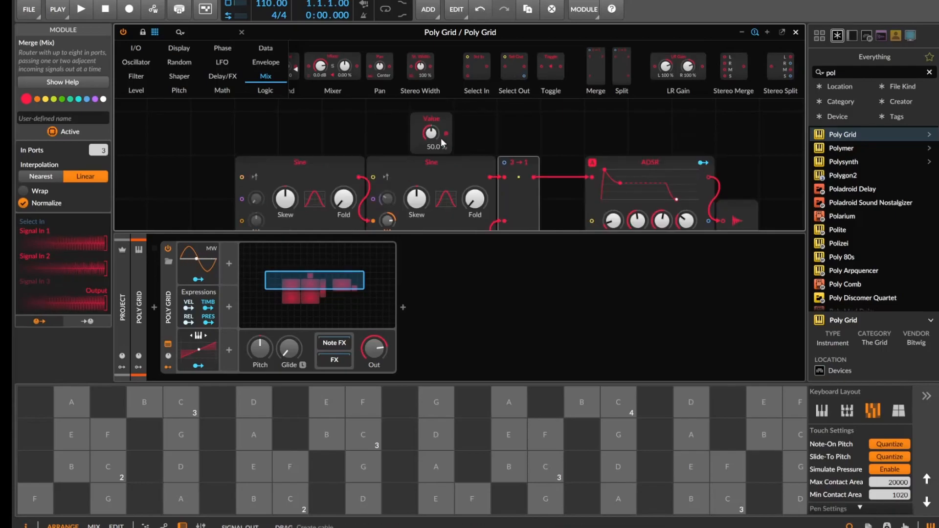
drag(443, 138, 504, 162)
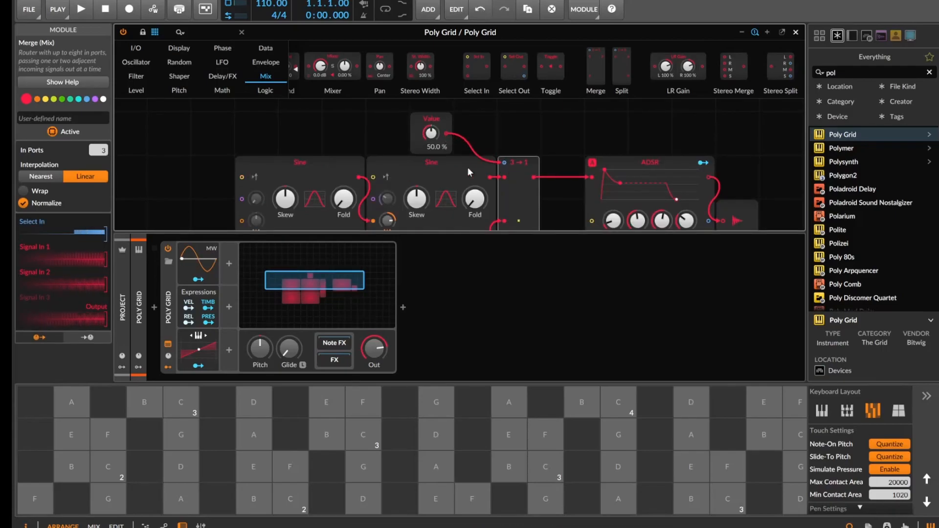
- Try different Value settings on the Merge selector, and set the Merge interpolation to Nearest
drag(436, 143, 437, 151)
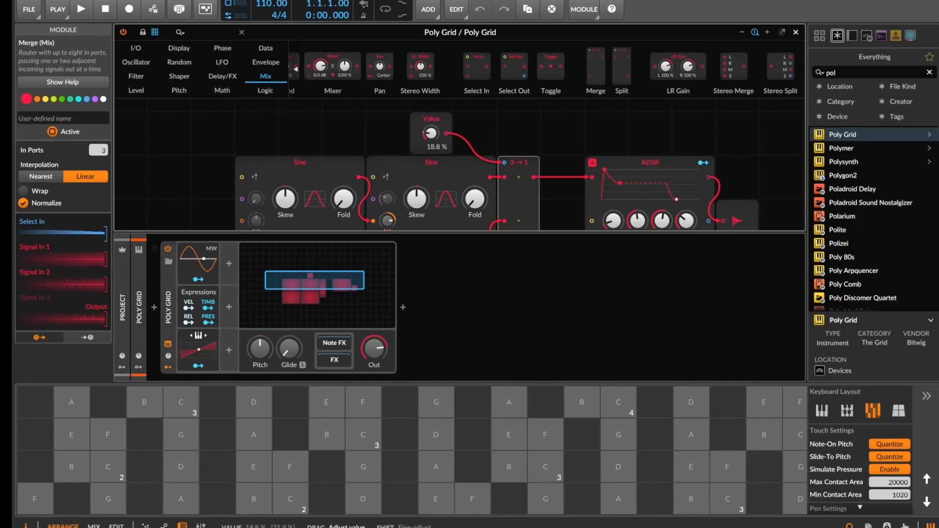
drag(437, 143, 437, 152)
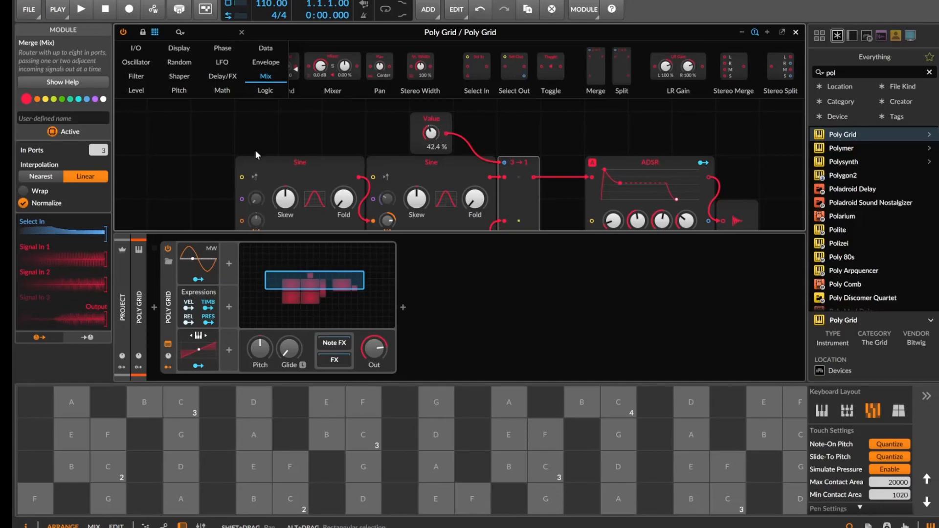
click(44, 177)
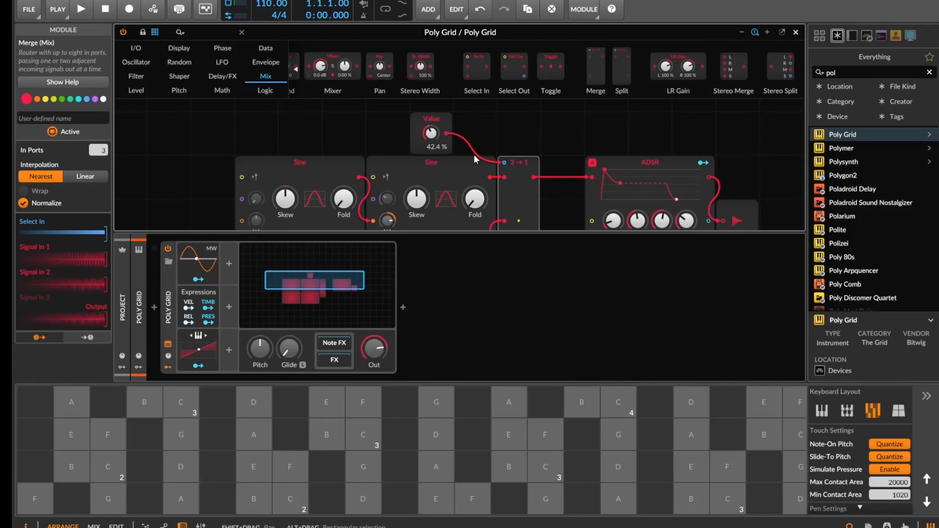
mouse_move(418, 137)
mouse_down()
mouse_move(418, 155)
mouse_move(418, 147)
mouse_up()
- Duplicate the modulated Sine oscillator and place the copy directly below the Sawtooth
scroll(510, 151, down, 3)
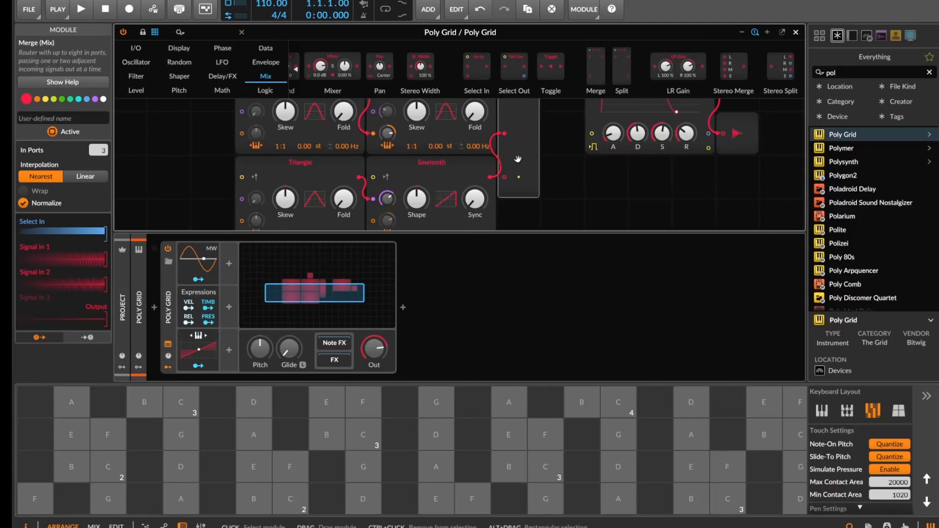
scroll(439, 175, up, 1)
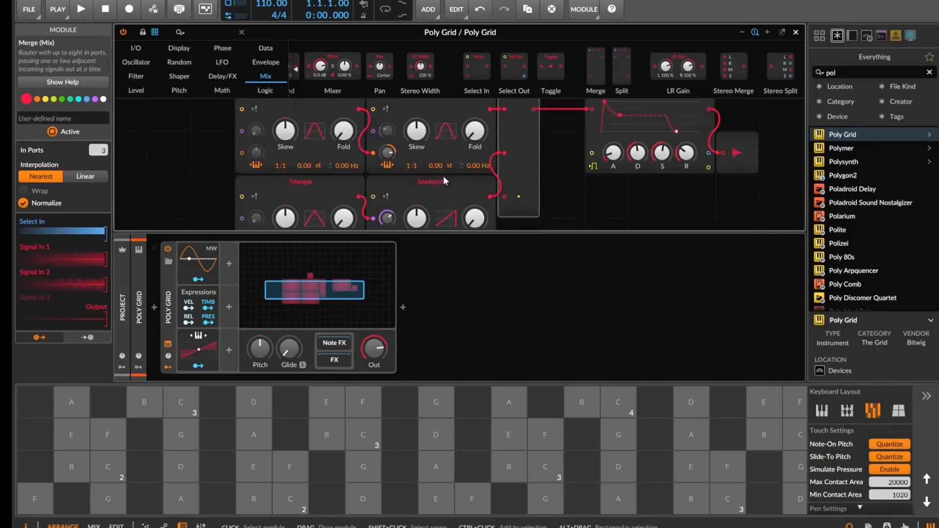
scroll(453, 172, up, 2)
scroll(450, 135, down, 2)
scroll(404, 109, up, 2)
click(420, 128)
scroll(424, 131, down, 2)
drag(425, 131, 421, 225)
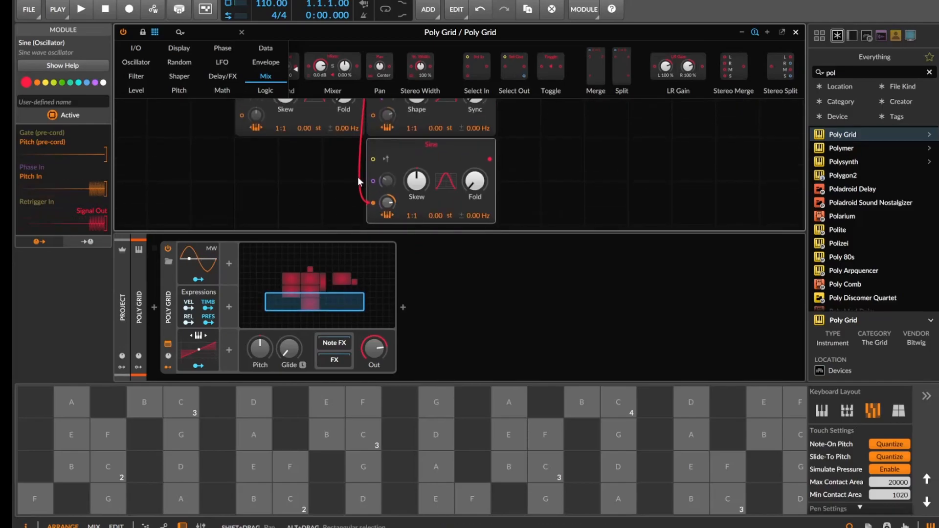
scroll(357, 179, up, 2)
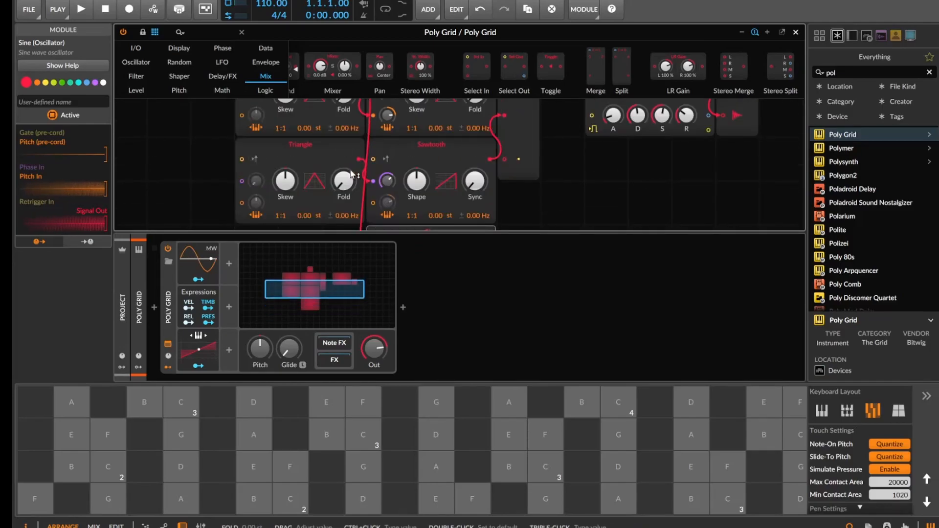
- Remove the pitch input cable from the copied Sine and cable its output to the Merge module's third input
scroll(360, 177, down, 2)
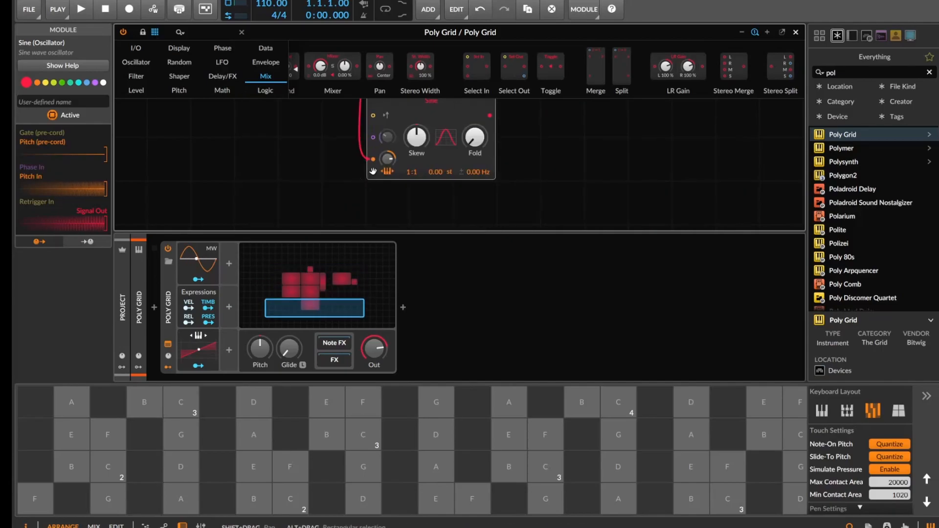
scroll(497, 146, up, 1)
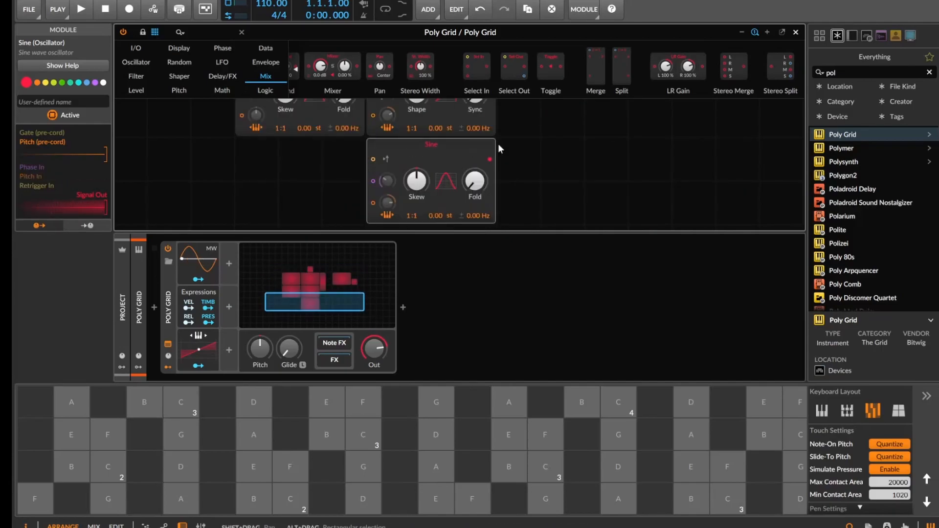
drag(490, 202, 504, 115)
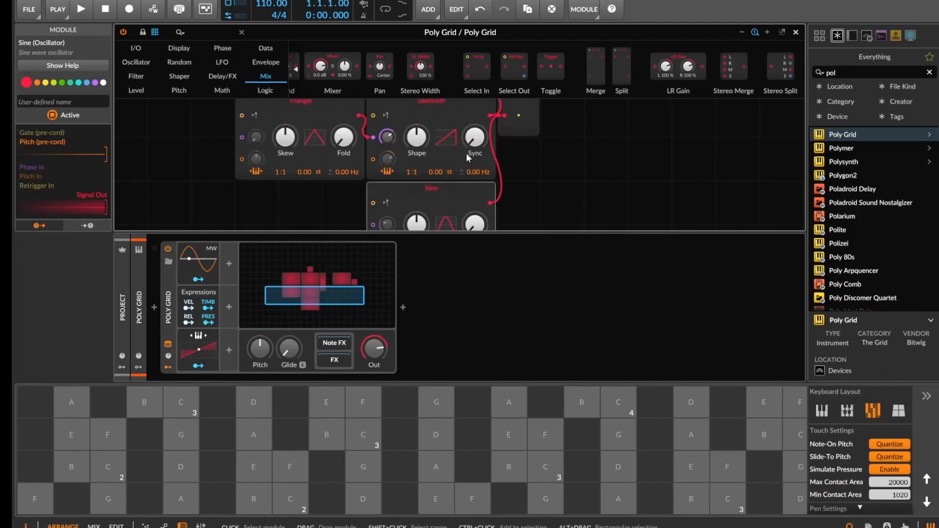
- Add a Sawtooth oscillator beside the copied Sine in the patch's third row
scroll(362, 157, down, 1)
scroll(342, 142, up, 1)
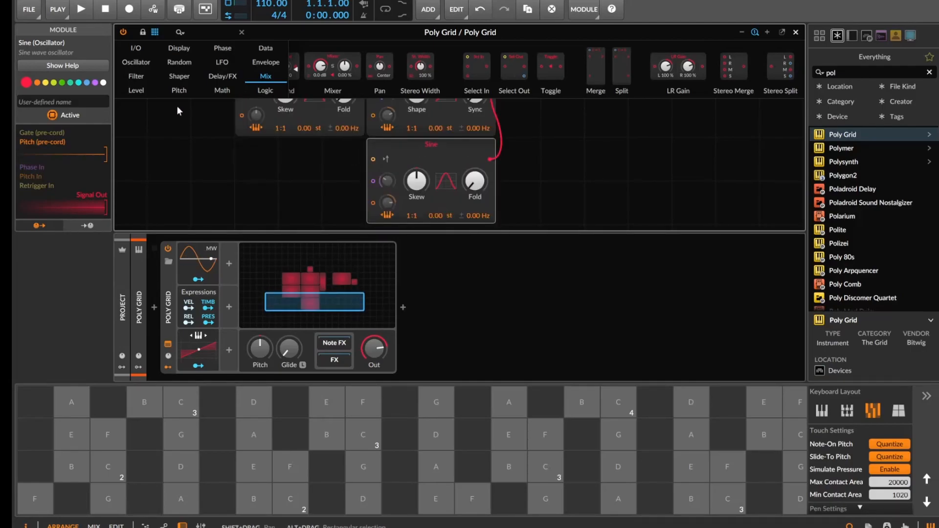
click(134, 50)
click(140, 61)
drag(395, 62, 386, 174)
scroll(618, 142, up, 2)
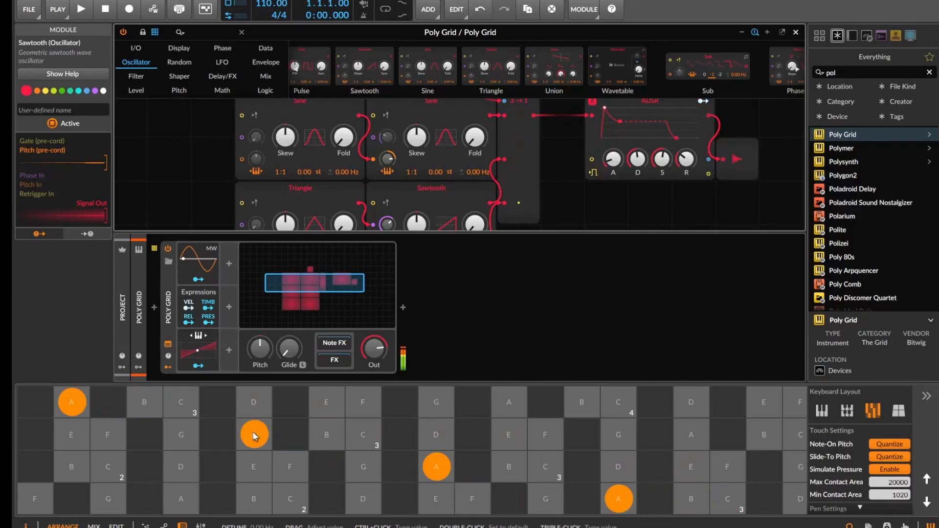
- Adjust the Keytrack+ modulation amount on the Value module, and set its value to 49.2 %
click(198, 366)
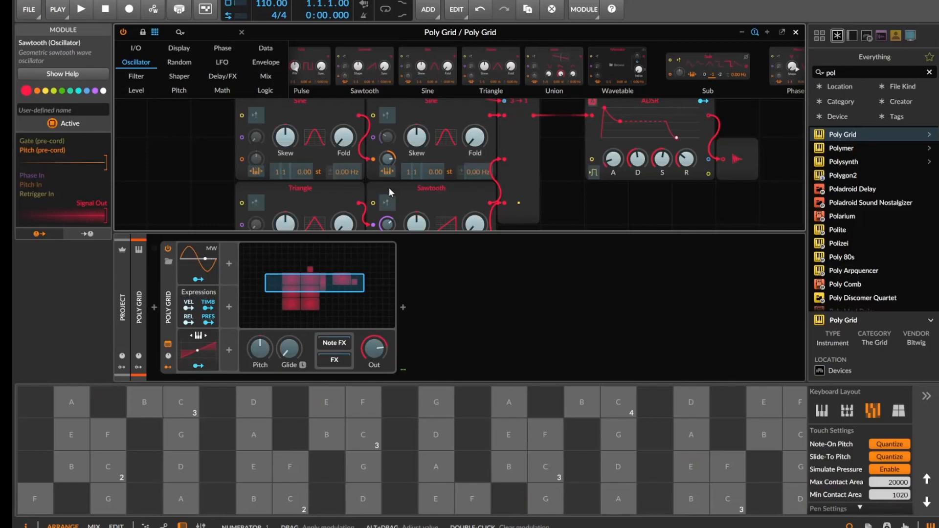
scroll(389, 190, up, 2)
drag(432, 162, 432, 135)
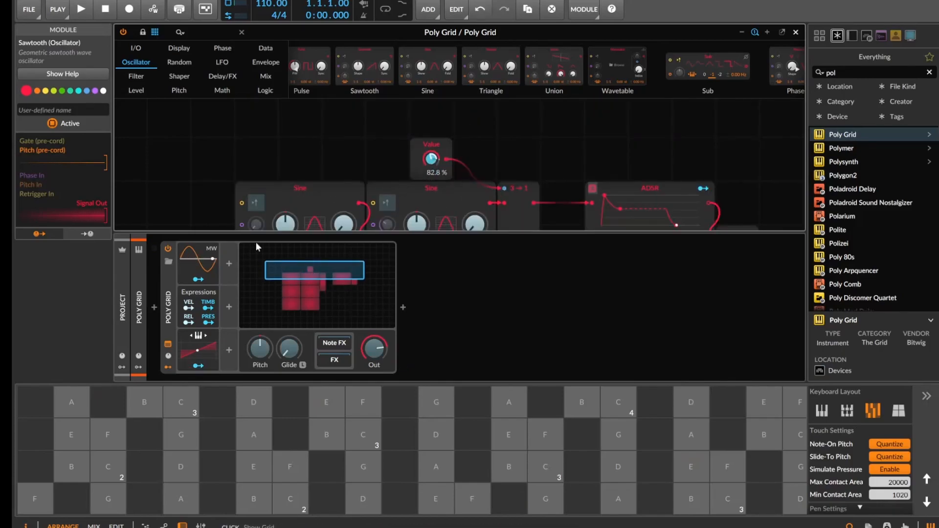
click(204, 373)
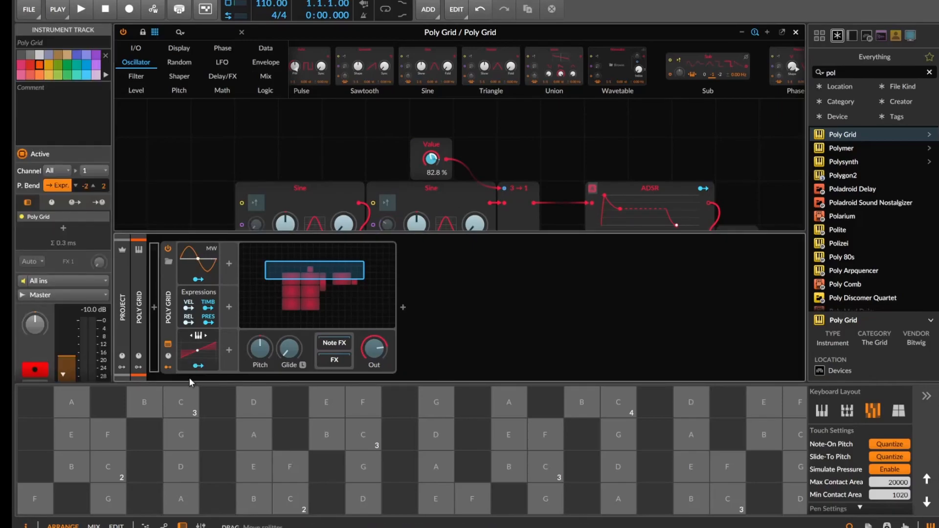
drag(431, 158, 431, 169)
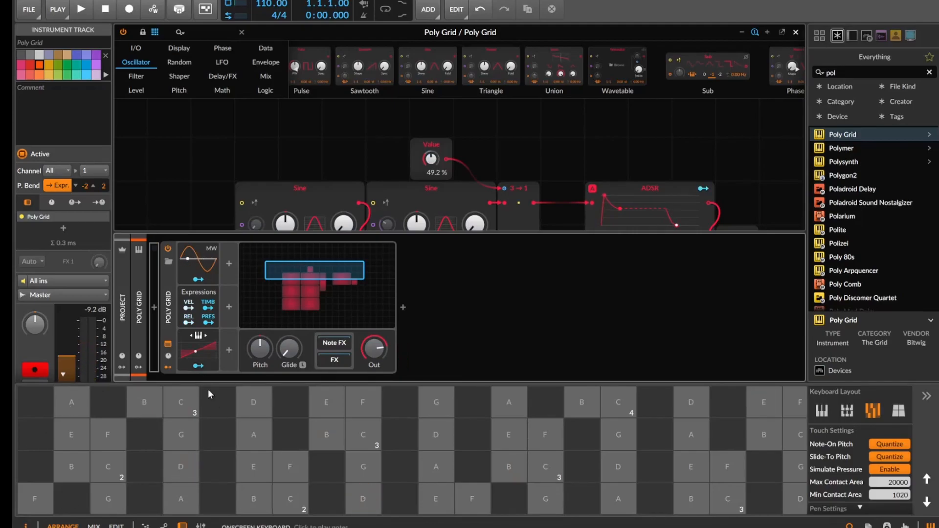
- Open the Keytrack+ curve, place a point at C 2 with -17.1 %, and add a second point just above it
click(201, 361)
mouse_move(264, 154)
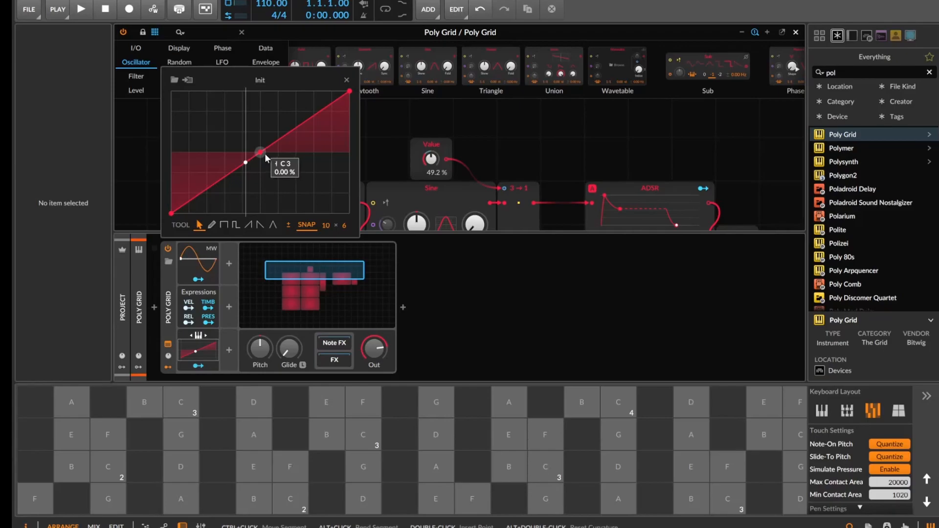
drag(264, 157, 243, 162)
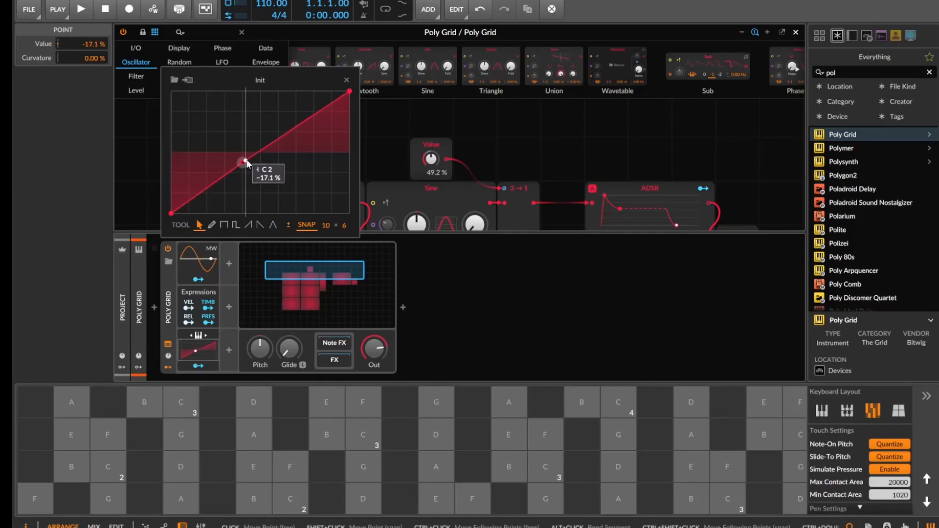
drag(242, 163, 250, 159)
- Steepen the Keytrack+ curve by adding a lower point at F 1 with -87.7 % and moving the upper point to C 3 at 48.8 %
mouse_move(242, 162)
mouse_down()
mouse_move(251, 141)
mouse_move(233, 192)
mouse_move(233, 172)
mouse_up()
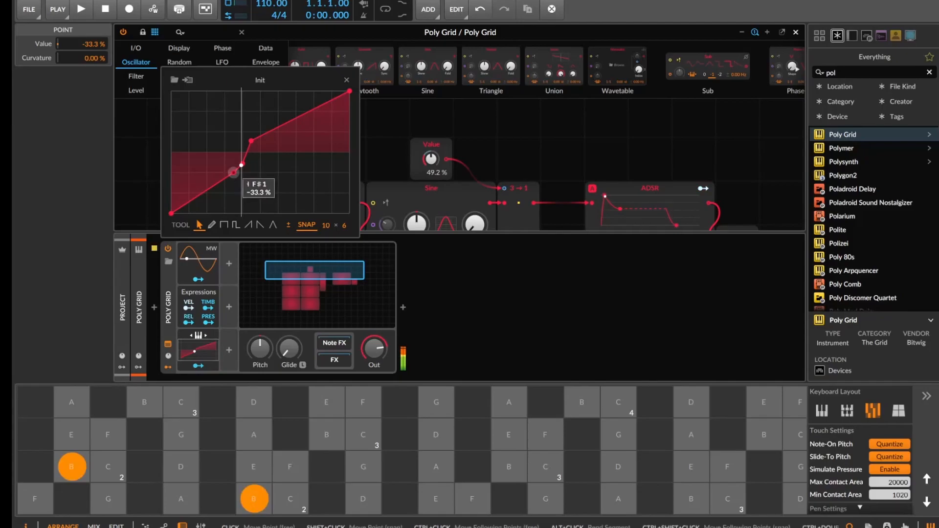
drag(234, 172, 233, 206)
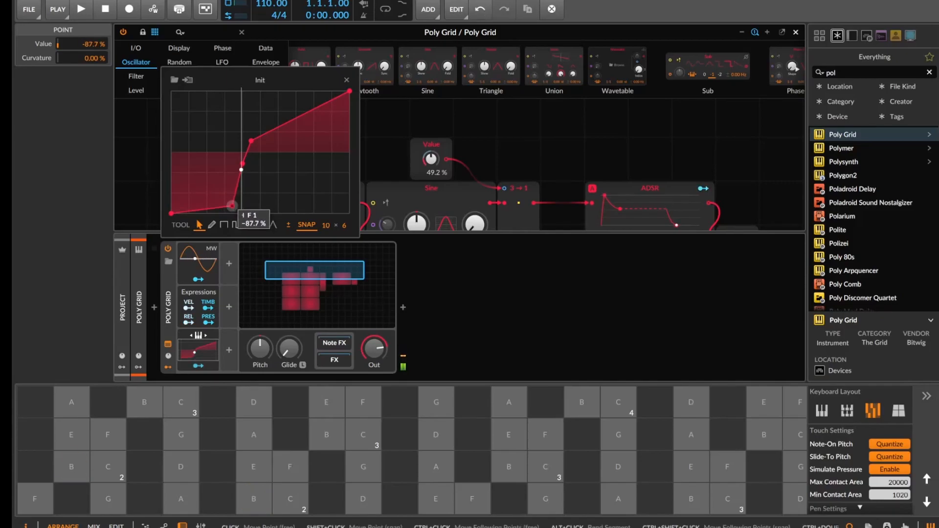
drag(251, 142, 260, 121)
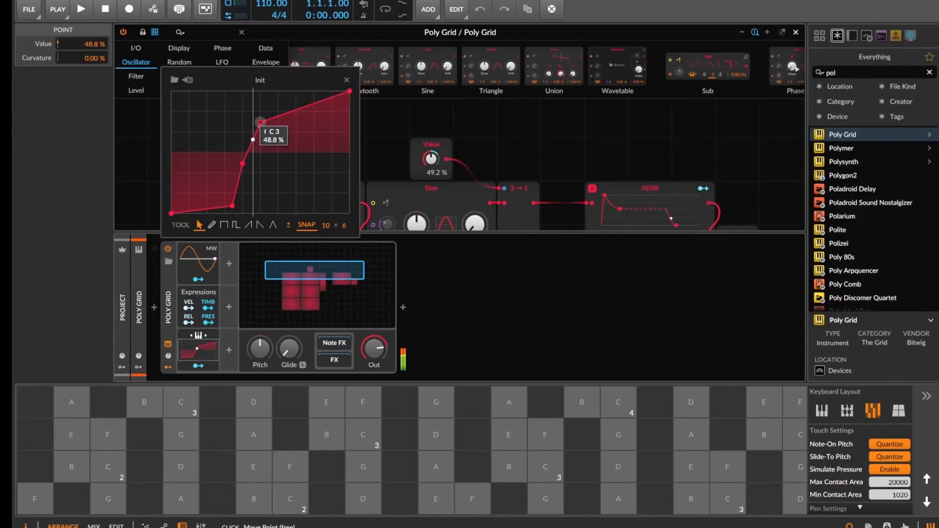
- Lower the middle point of the Keytrack+ curve to -33.3 % and close the curve editor
mouse_move(243, 163)
mouse_down()
mouse_move(253, 172)
mouse_move(242, 172)
mouse_up()
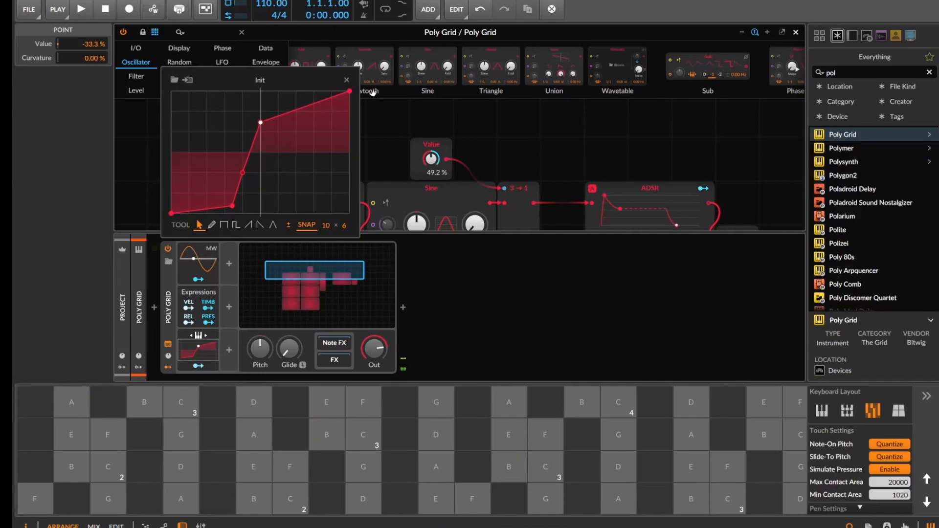
click(397, 139)
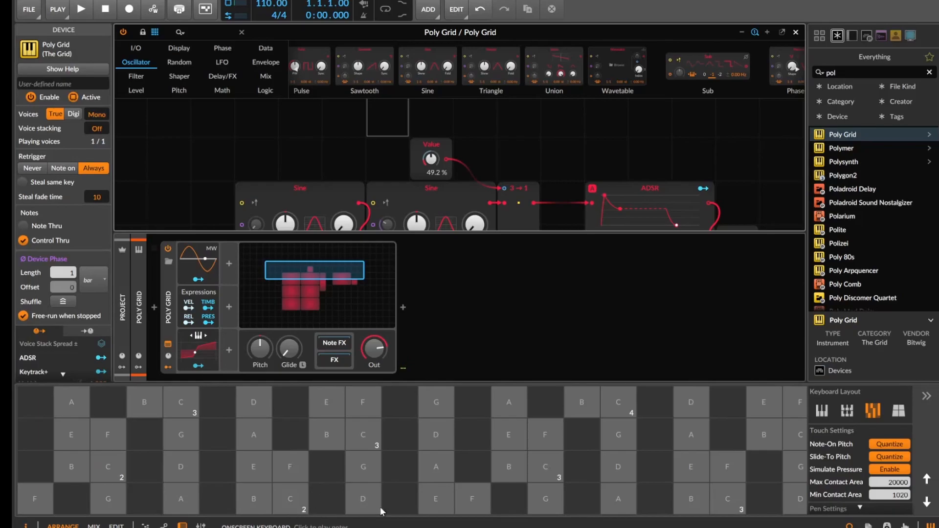
- Play a rising series of notes from C 2 on the onscreen keyboard to audition the oscillator switching
click(302, 503)
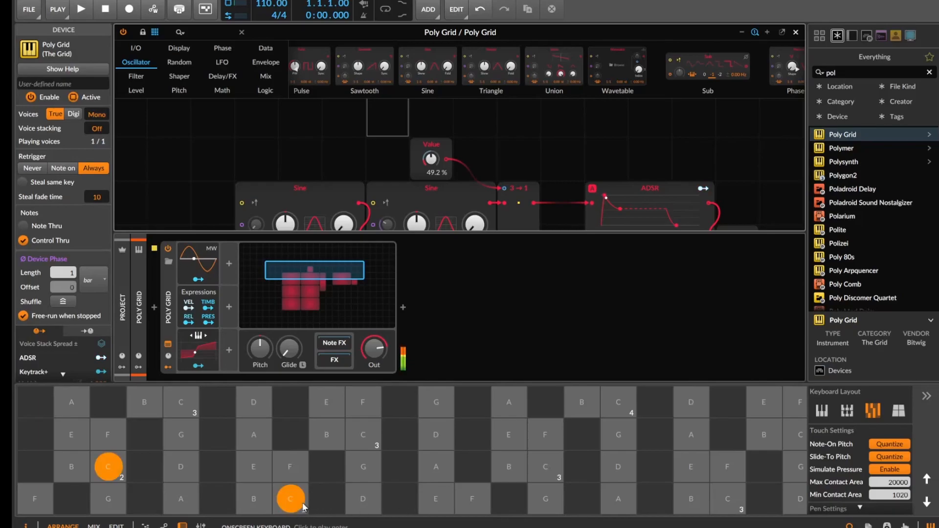
click(356, 501)
click(434, 499)
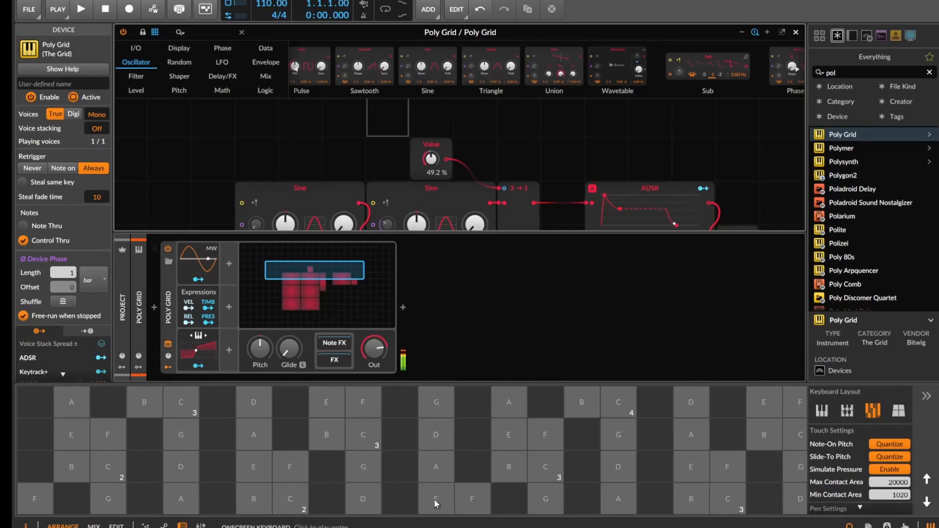
click(472, 498)
click(625, 499)
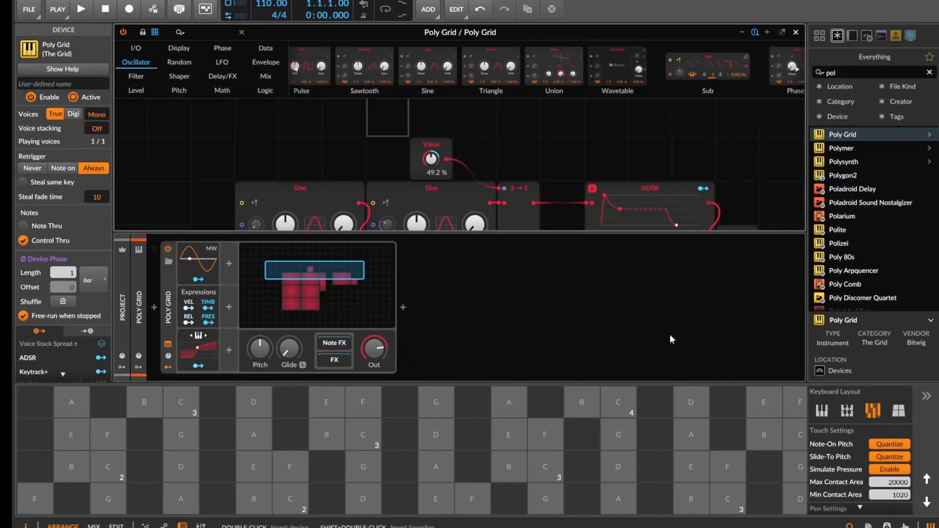
scroll(504, 204, down, 4)
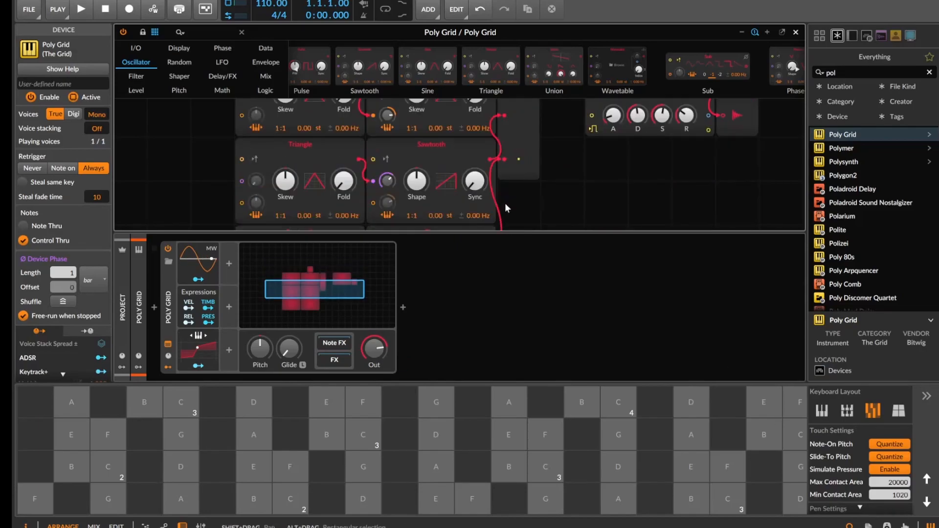
scroll(506, 204, up, 5)
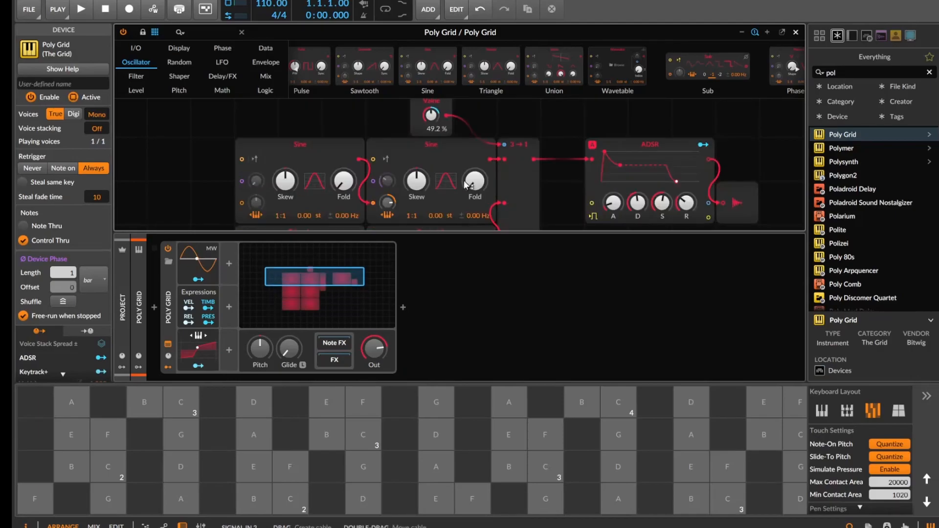
- Add a Curves LFO above the oscillators and map it to the first row's second Sine pitch modulation amount at -1.05
click(225, 62)
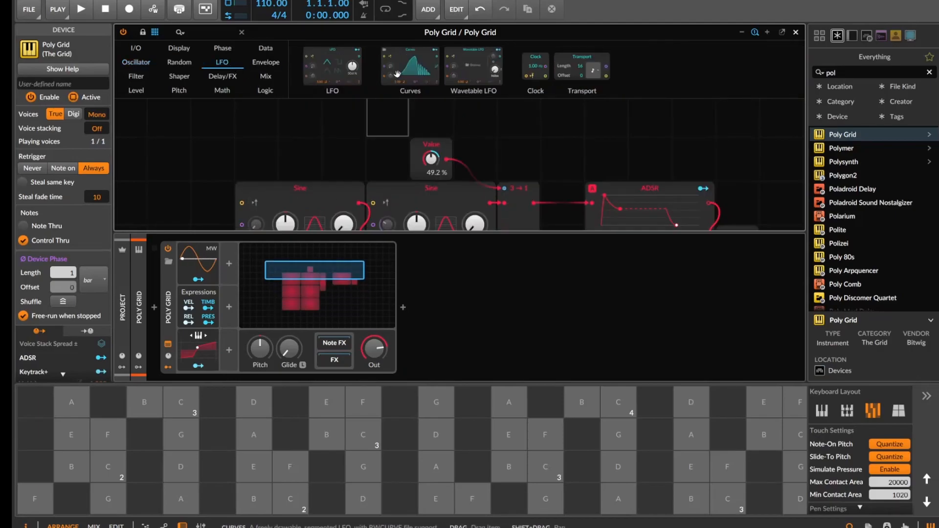
drag(417, 61, 313, 124)
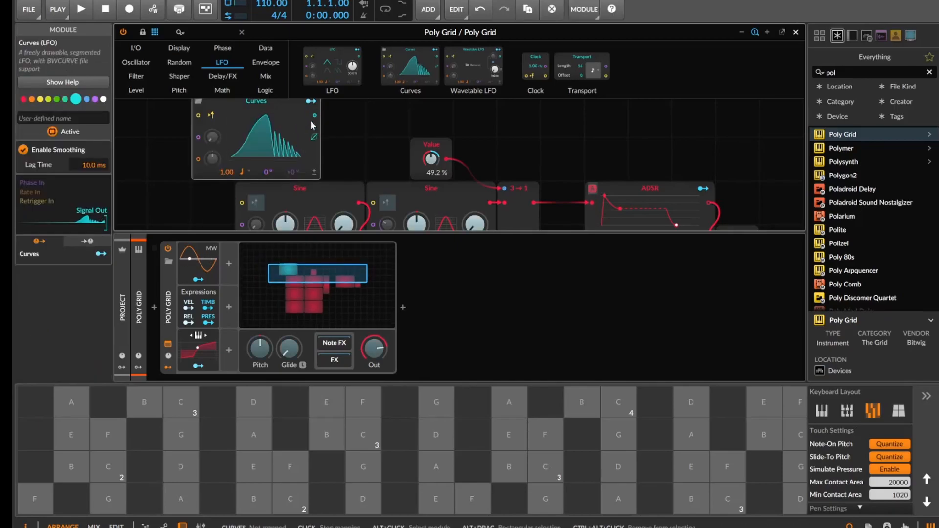
scroll(337, 159, down, 2)
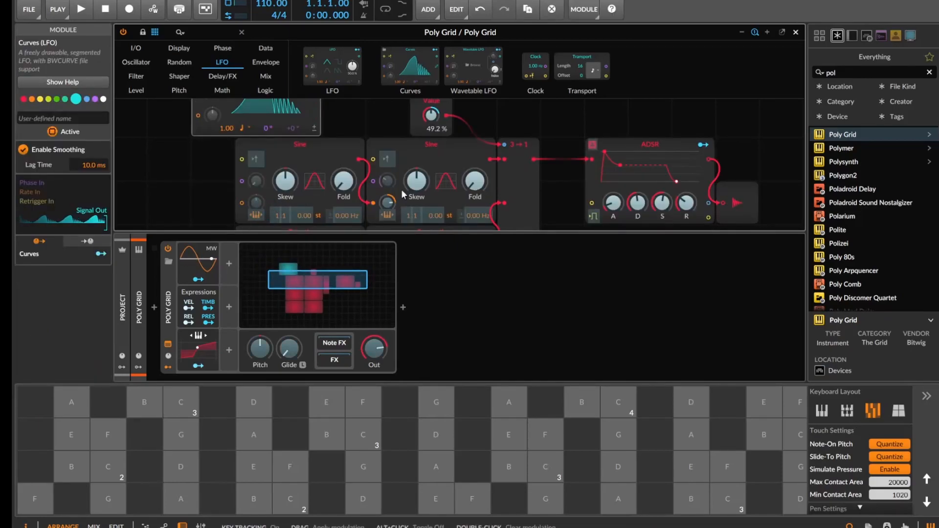
drag(390, 206, 390, 228)
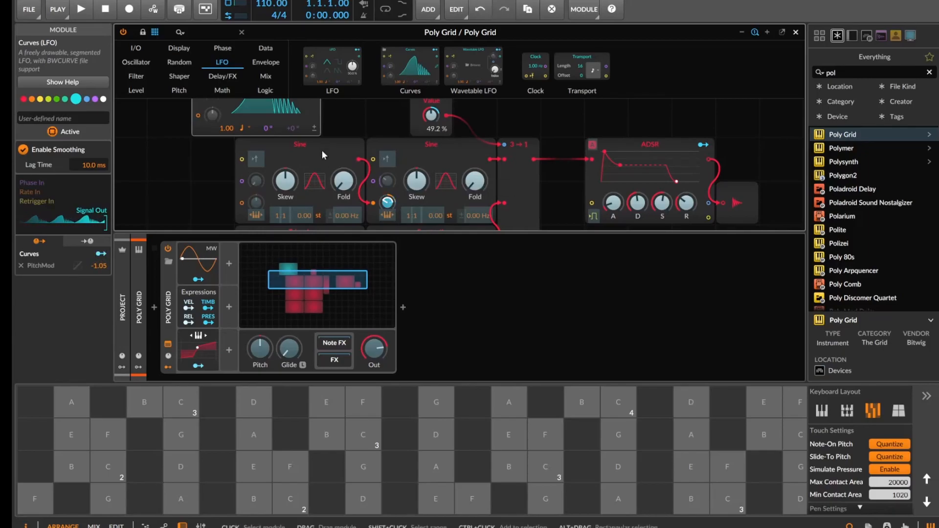
click(291, 499)
scroll(325, 127, up, 2)
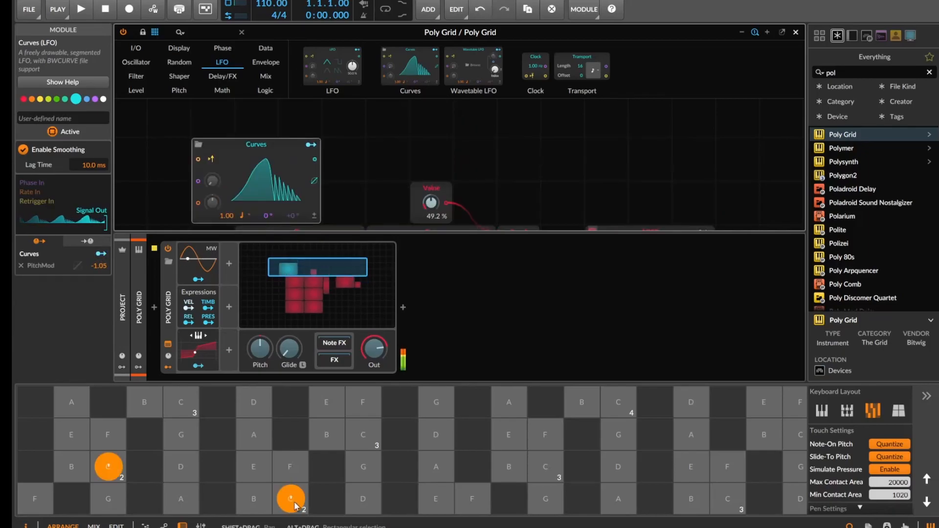
click(313, 145)
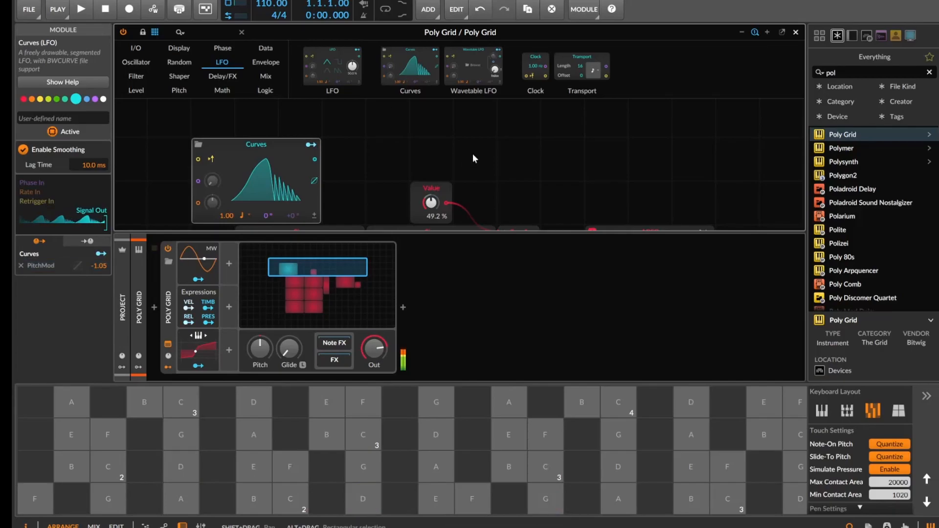
- Add a Wavetable LFO beside Curves and map it to the Sawtooth's phase modulation amount in the second row at -0.57
scroll(427, 104, down, 2)
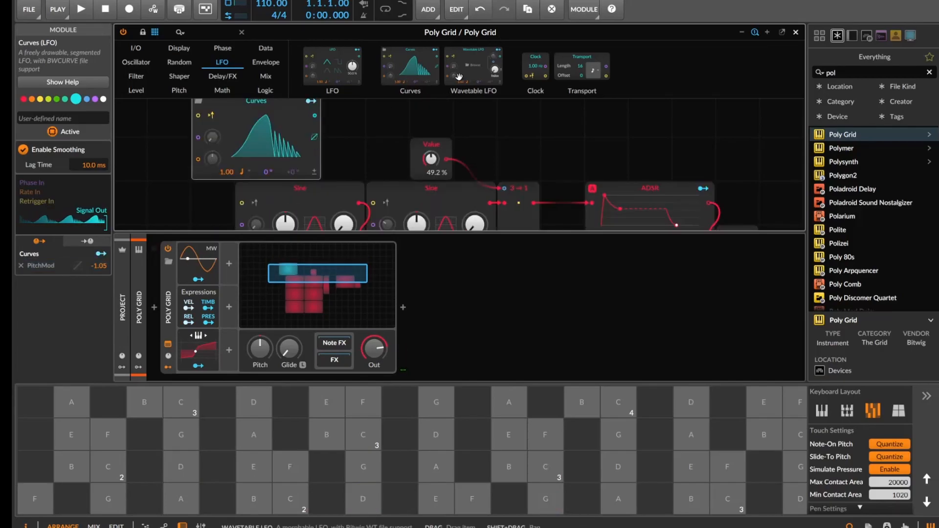
drag(432, 156, 346, 133)
scroll(238, 110, up, 2)
scroll(237, 110, down, 2)
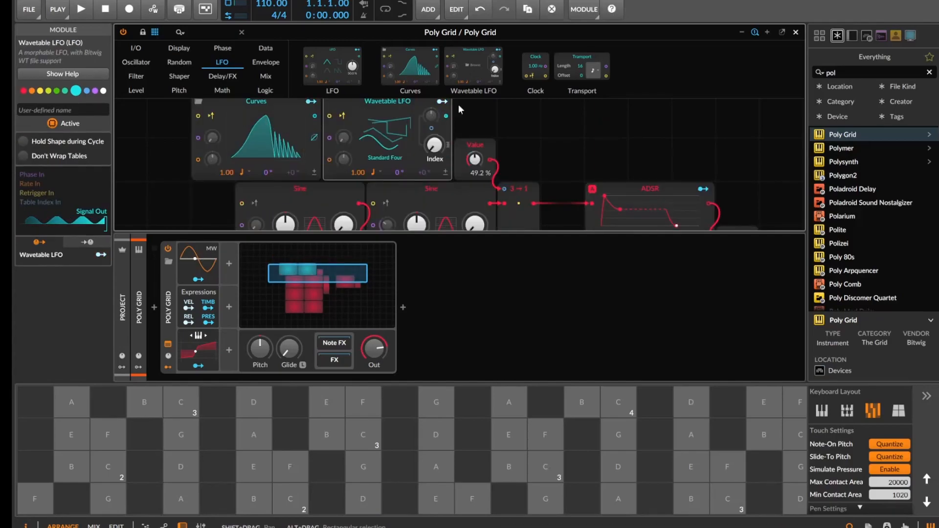
scroll(297, 225, down, 6)
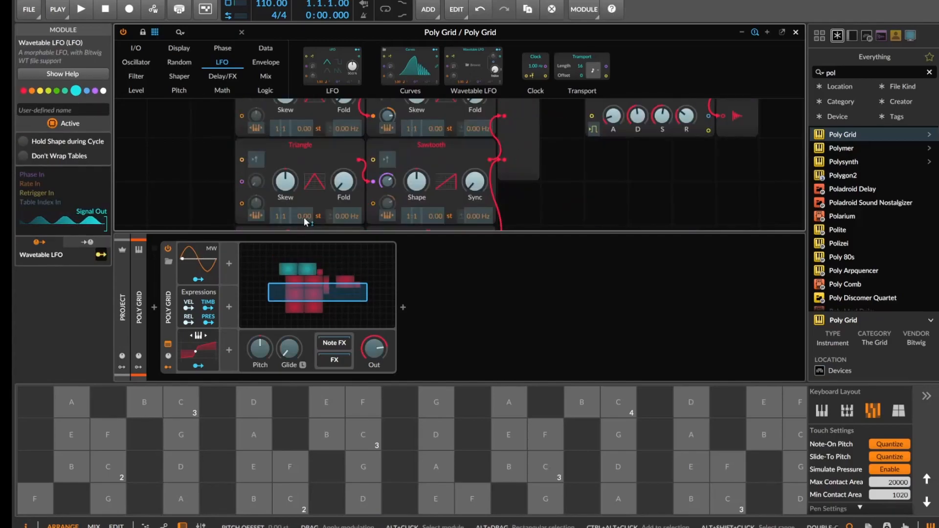
drag(387, 181, 387, 189)
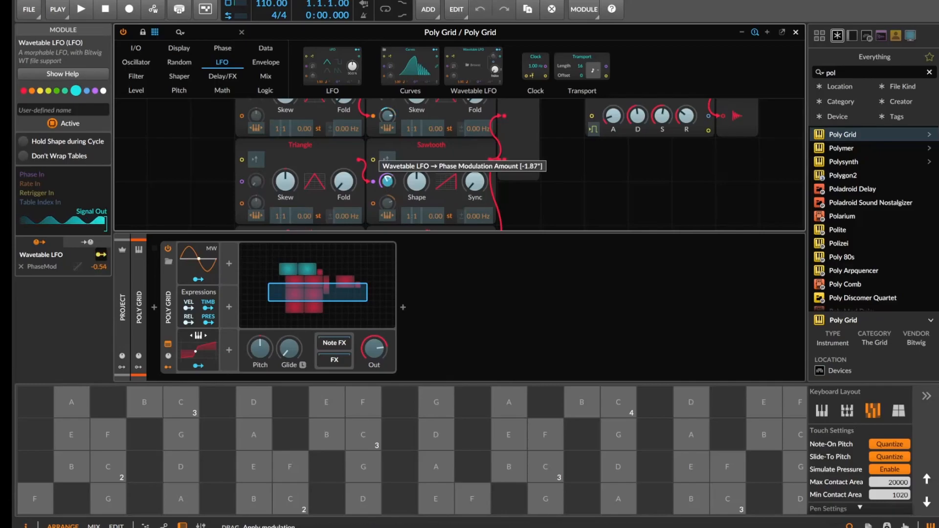
- Map the Curves LFO to the Wavetable LFO's Index
scroll(422, 145, up, 6)
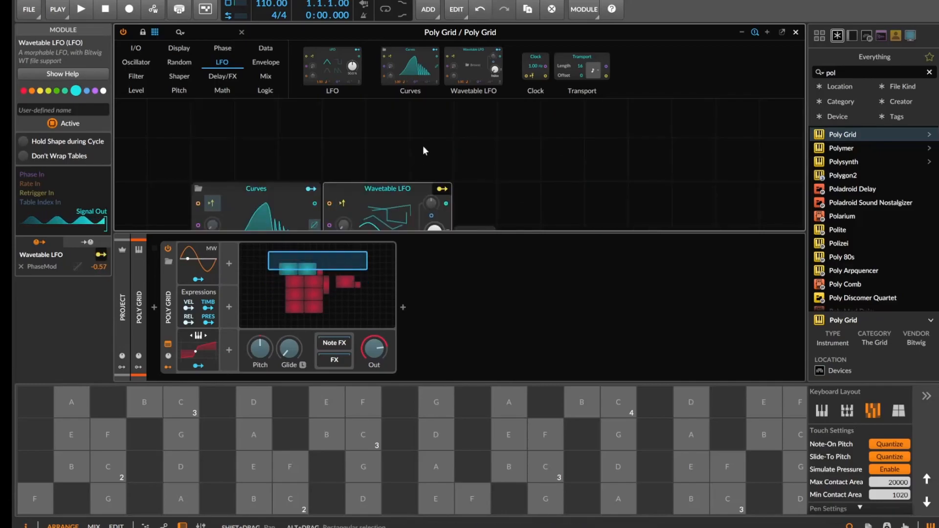
scroll(433, 196, down, 2)
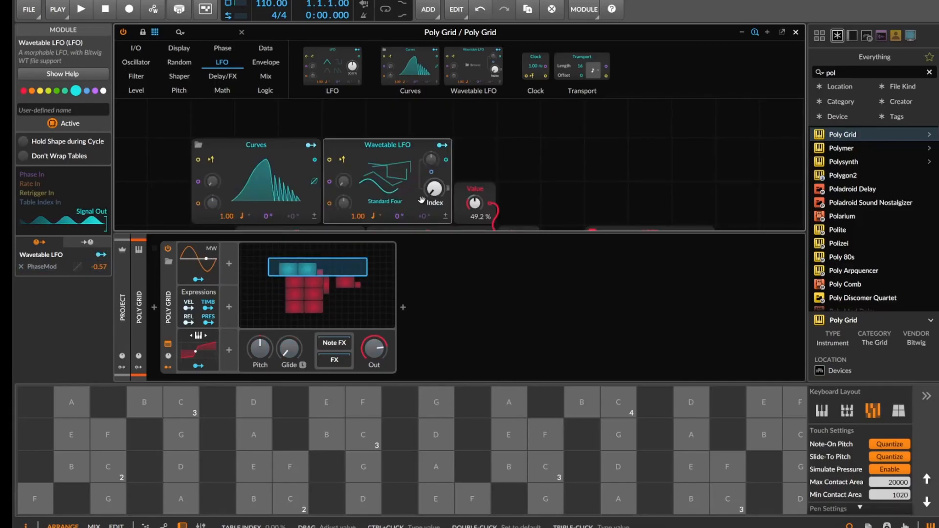
mouse_move(423, 191)
mouse_down()
mouse_move(423, 176)
mouse_move(433, 175)
mouse_up()
click(311, 146)
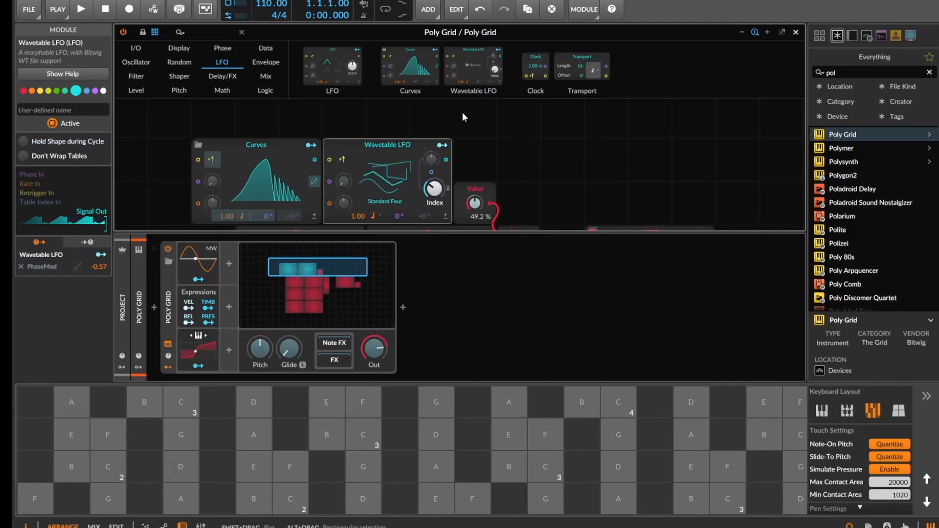
- Add an LFO beside the Value module and map it to the third row's Sine phase modulation amount at -0.50
drag(332, 67, 518, 156)
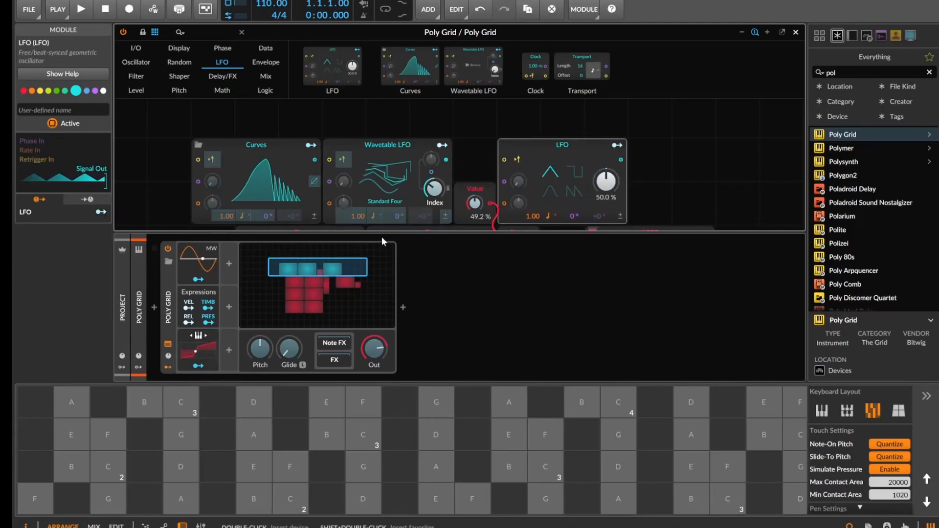
scroll(385, 210, down, 6)
drag(386, 189, 387, 181)
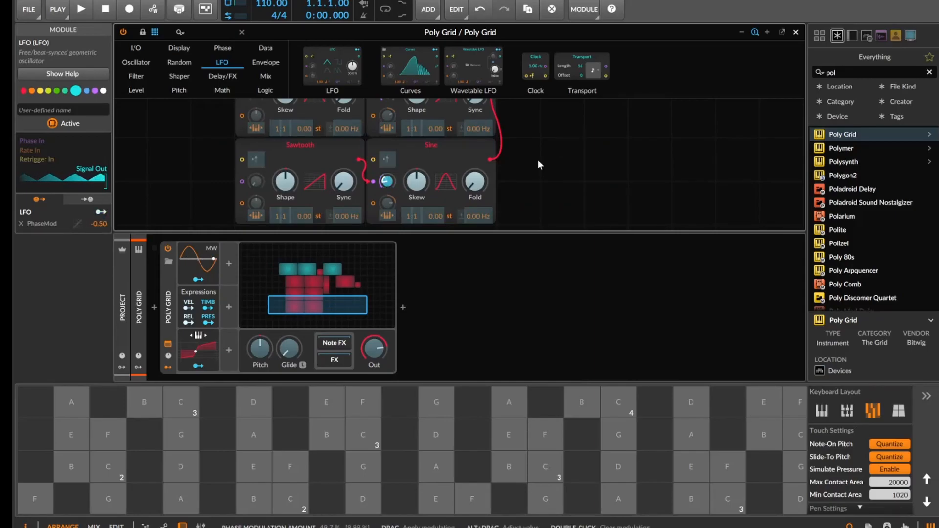
- Switch the LFO's timebase to Hertz and set its rate to 2.70 Hz while auditioning a high note
scroll(538, 159, up, 3)
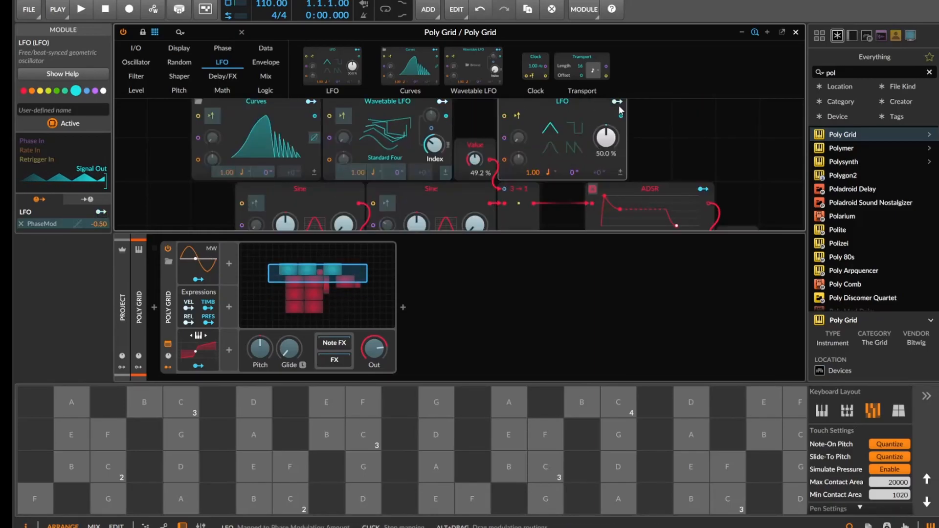
click(555, 174)
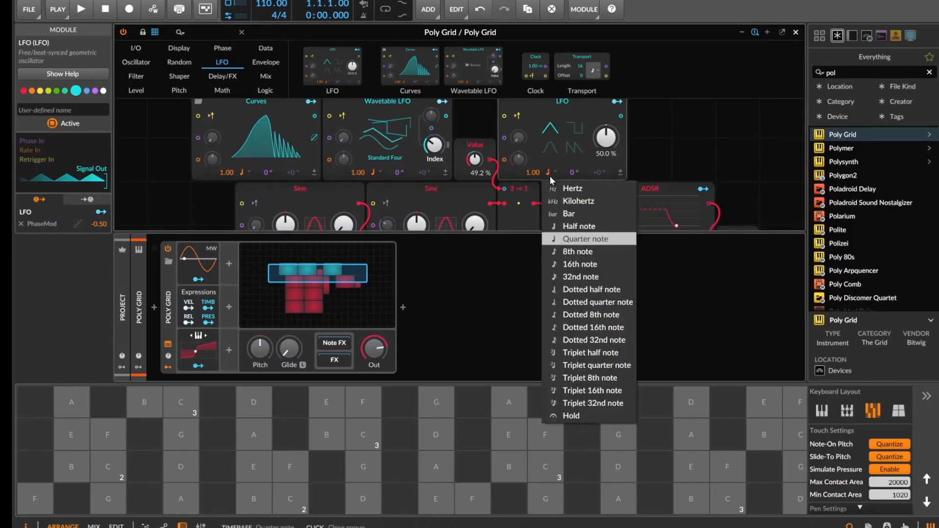
click(552, 188)
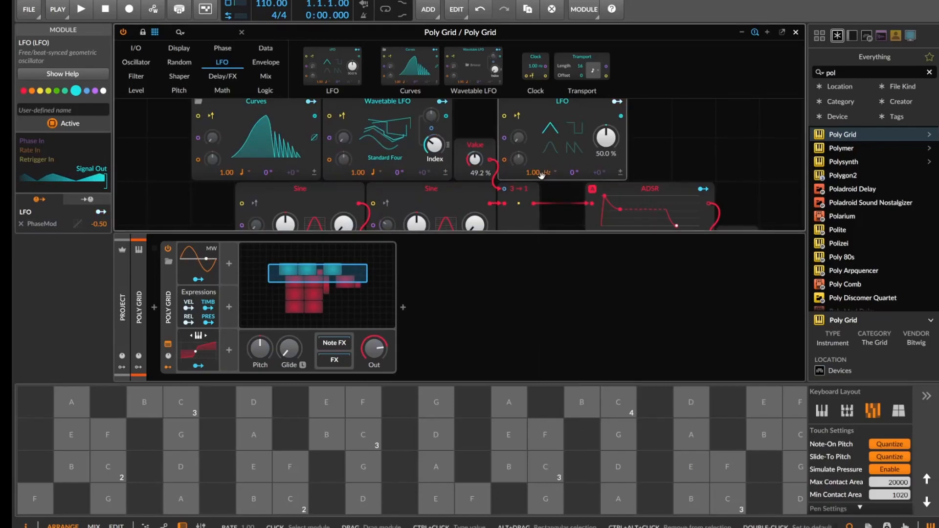
click(617, 499)
drag(533, 173, 533, 149)
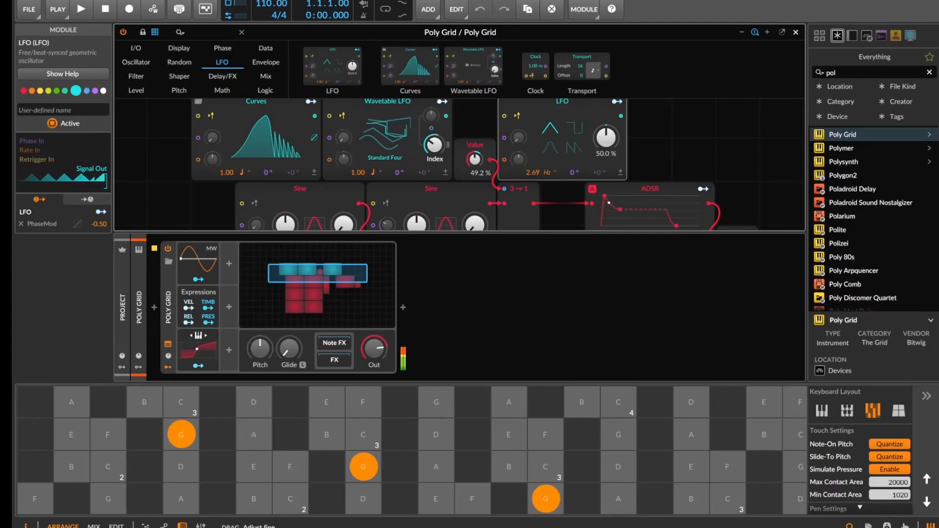
- Map the Curves LFO to the rate of the 2.70 Hz LFO
click(311, 102)
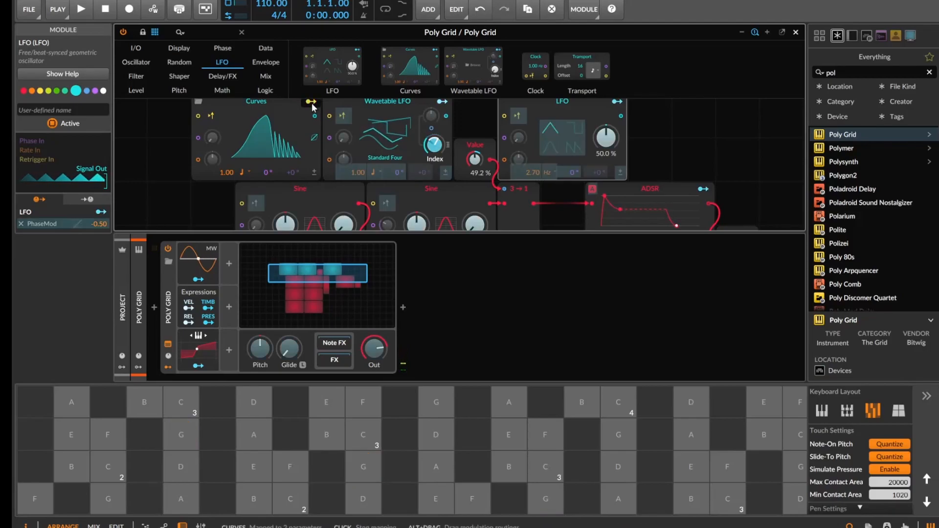
drag(533, 172, 533, 186)
click(311, 102)
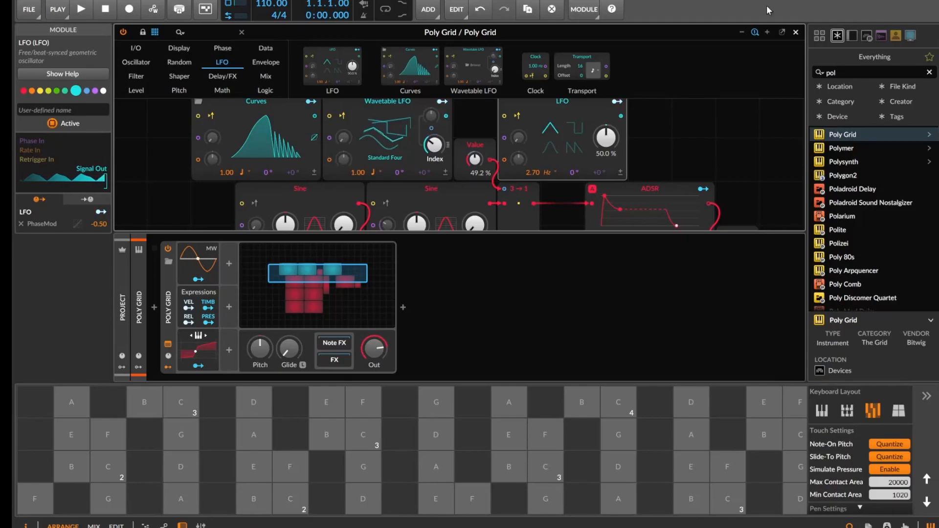
- Close the grid editor, search the browser for "val", and insert ValhallaSupermassive after Poly Grid
click(796, 32)
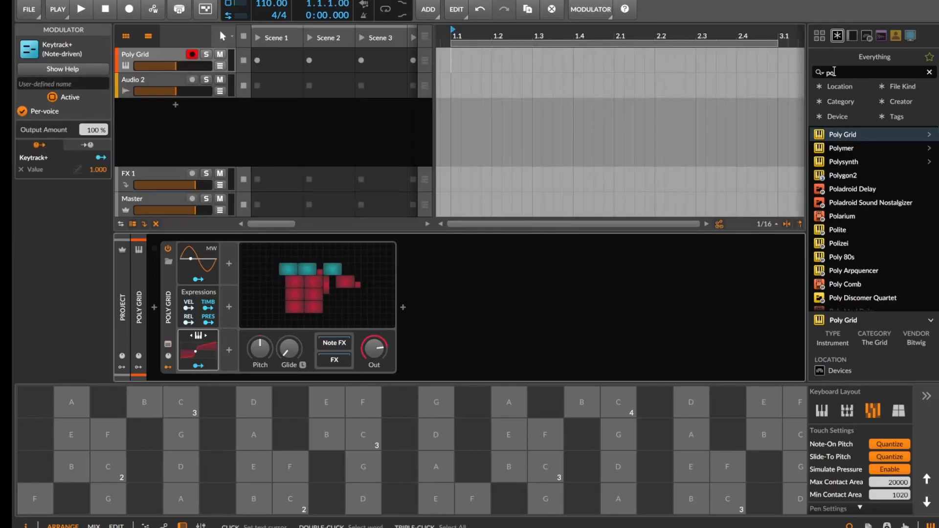
drag(835, 72, 789, 69)
text(val)
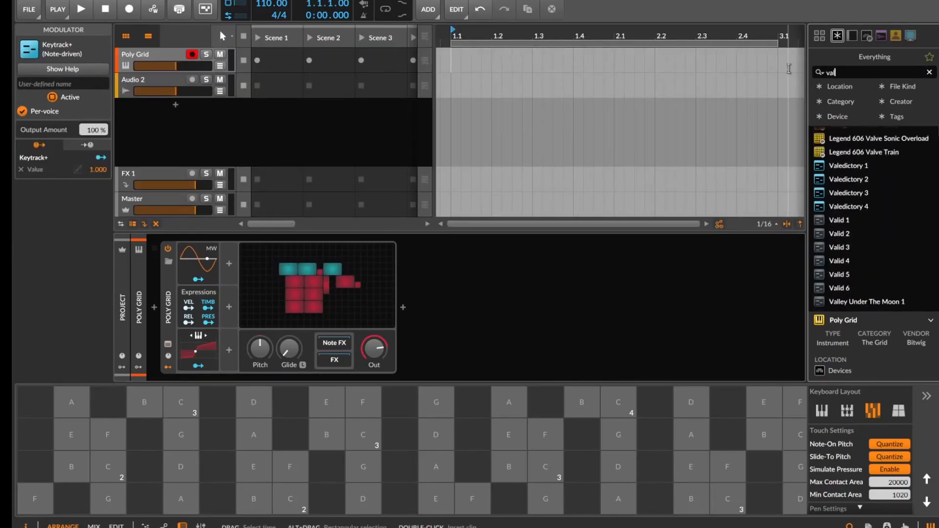
drag(854, 148, 603, 264)
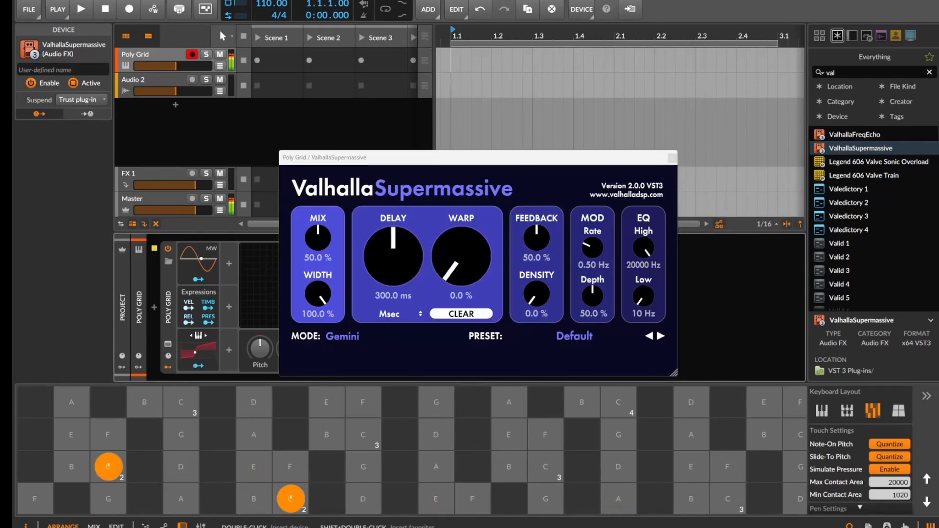
- Load the Carousel preset in ValhallaSupermassive and close the plug-in window
click(660, 336)
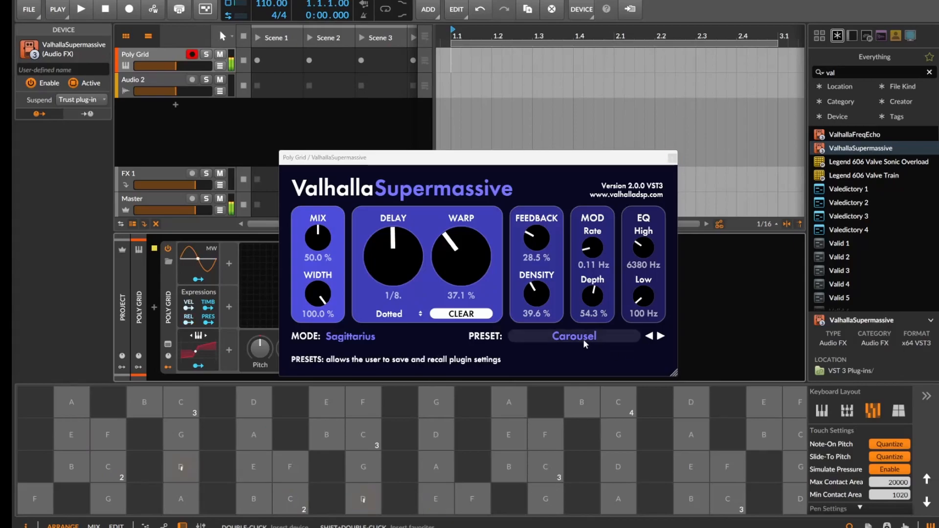
click(606, 340)
mouse_move(589, 444)
click(717, 327)
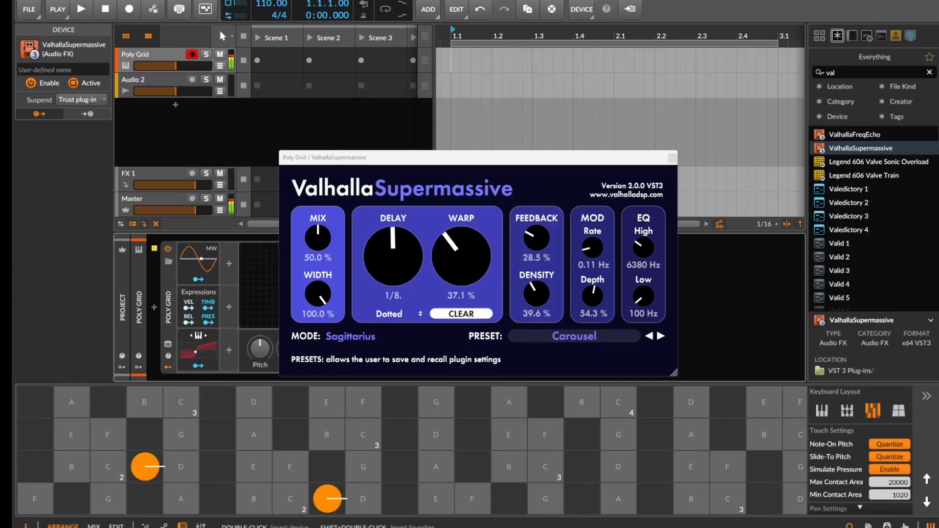
click(672, 157)
- Reopen the Poly Grid patch and set the Merge module's interpolation to Linear
click(296, 289)
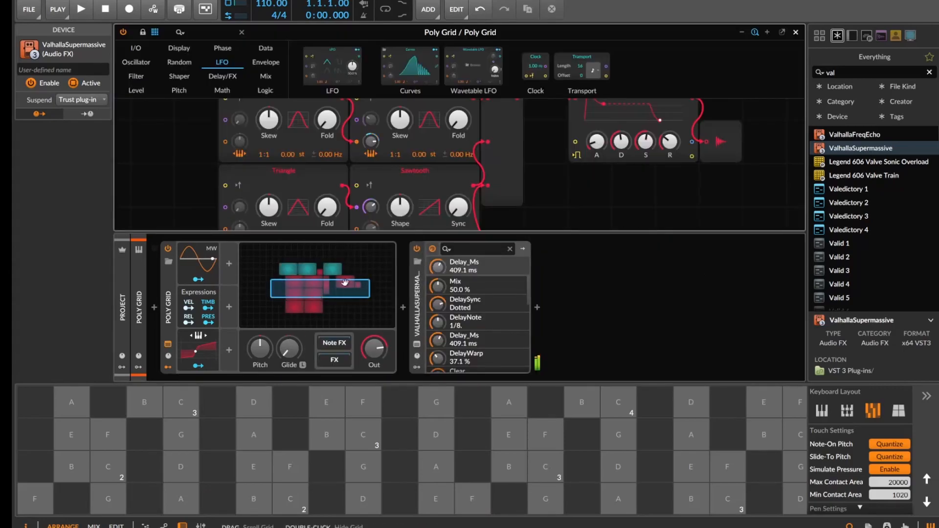
scroll(501, 164, down, 1)
click(502, 161)
scroll(502, 160, up, 2)
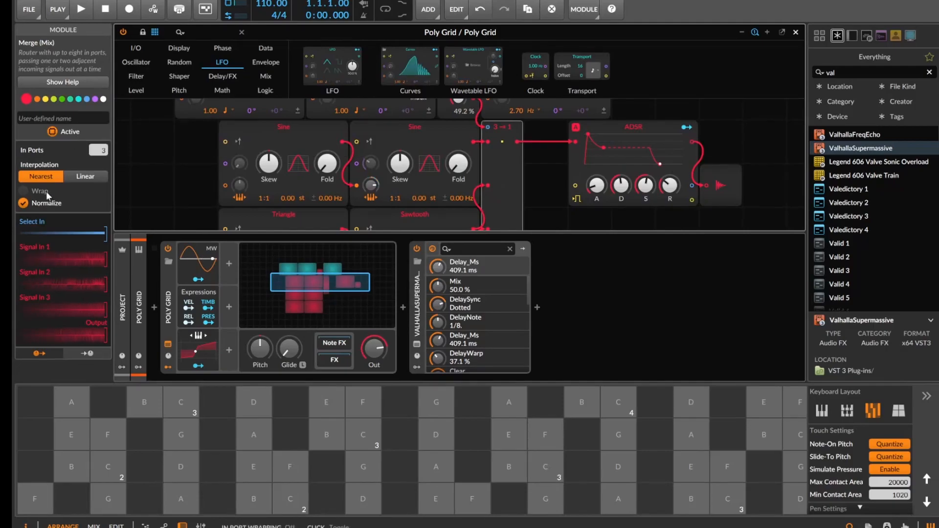
click(85, 177)
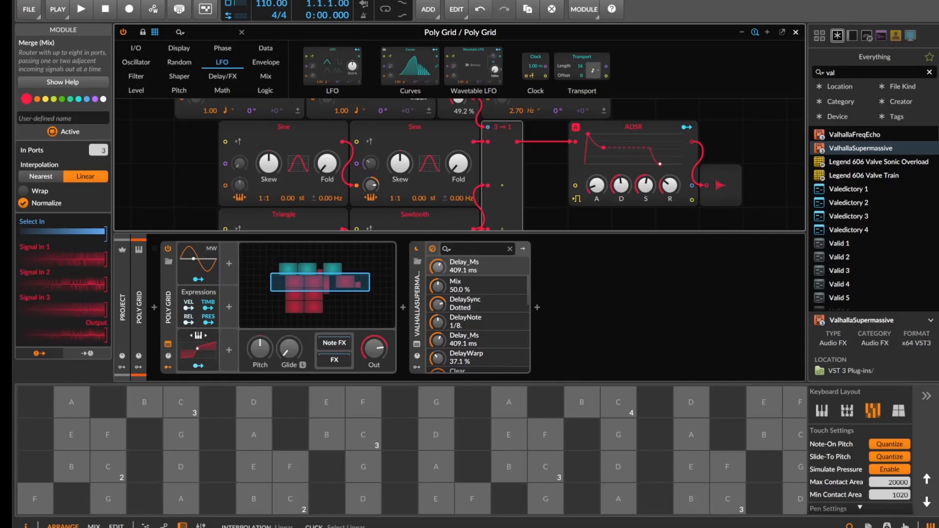
- Play notes on the onscreen keyboard to audition the Merge module's linear interpolation
click(181, 434)
click(363, 467)
click(545, 499)
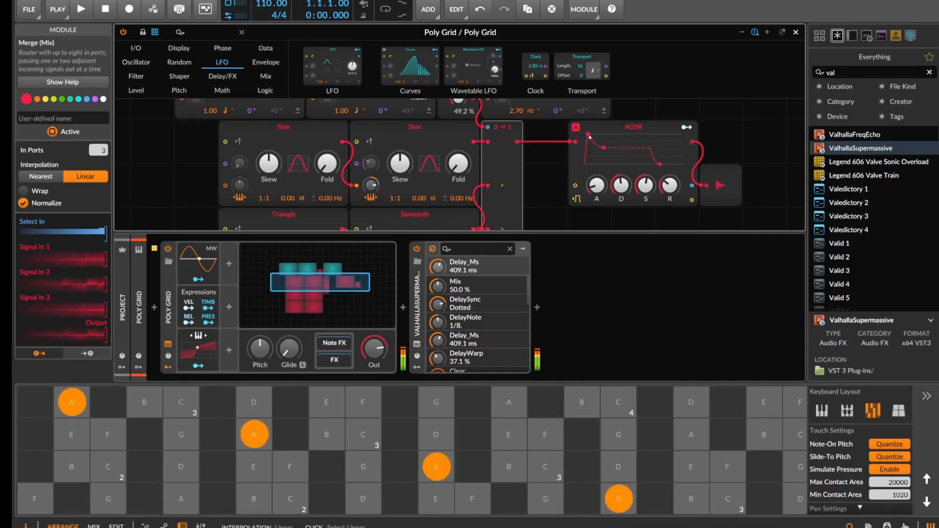